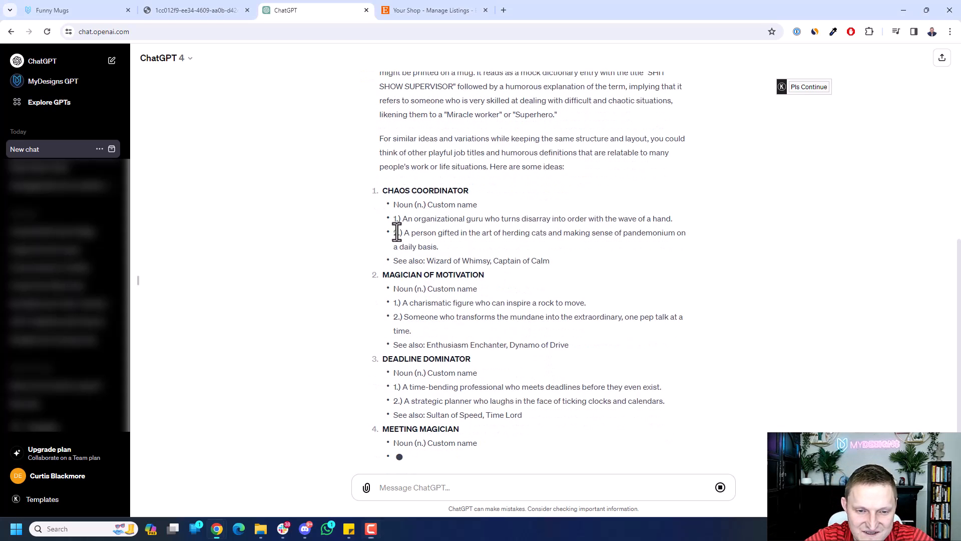
Step: Examine the suggested mug ideas, from Chaos Coordinator to Zen Zone Manager, including their custom name lines and definitions
left_click_drag(426, 189, 502, 226)
scroll(435, 201, "up", 1)
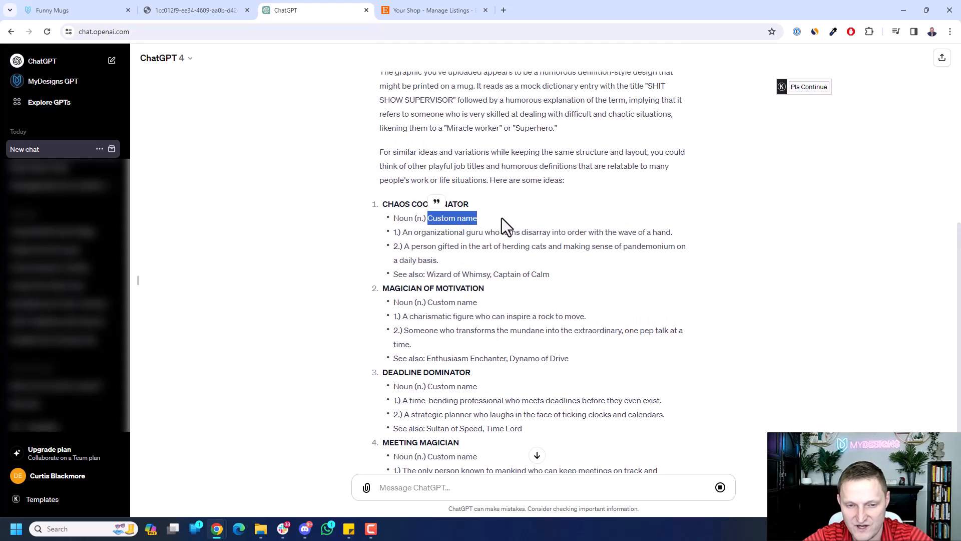
left_click(515, 218)
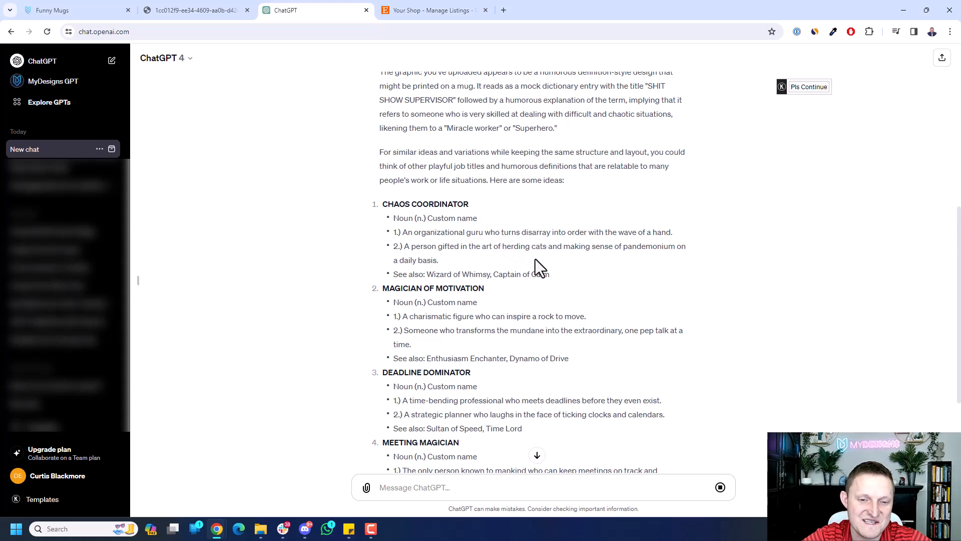
left_click_drag(402, 230, 461, 253)
left_click(461, 253)
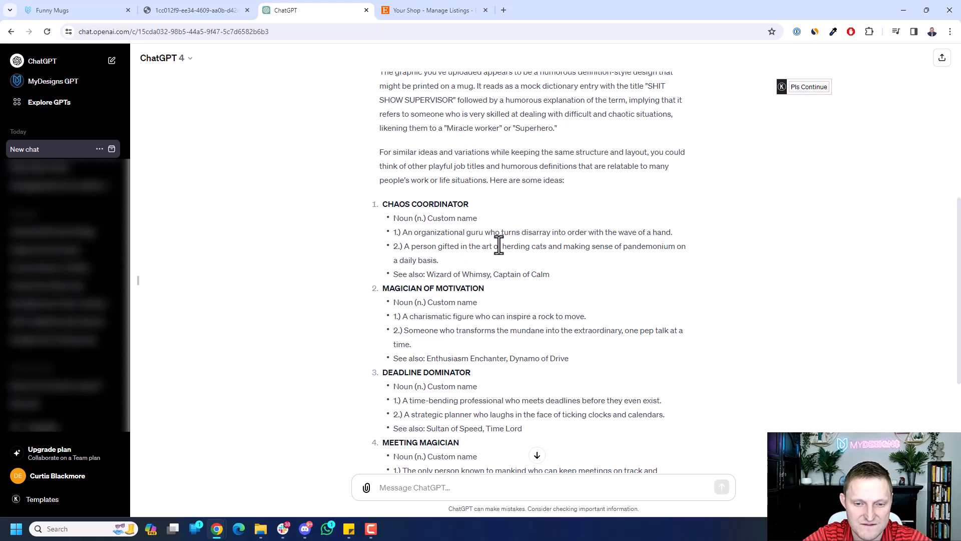
scroll(499, 244, "down", 2)
scroll(480, 208, "down", 2)
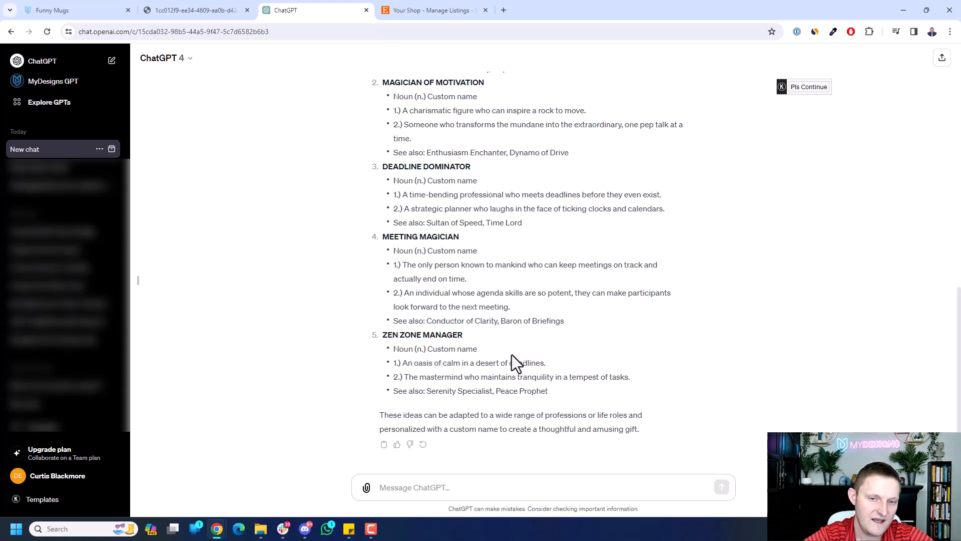
scroll(511, 354, "up", 4)
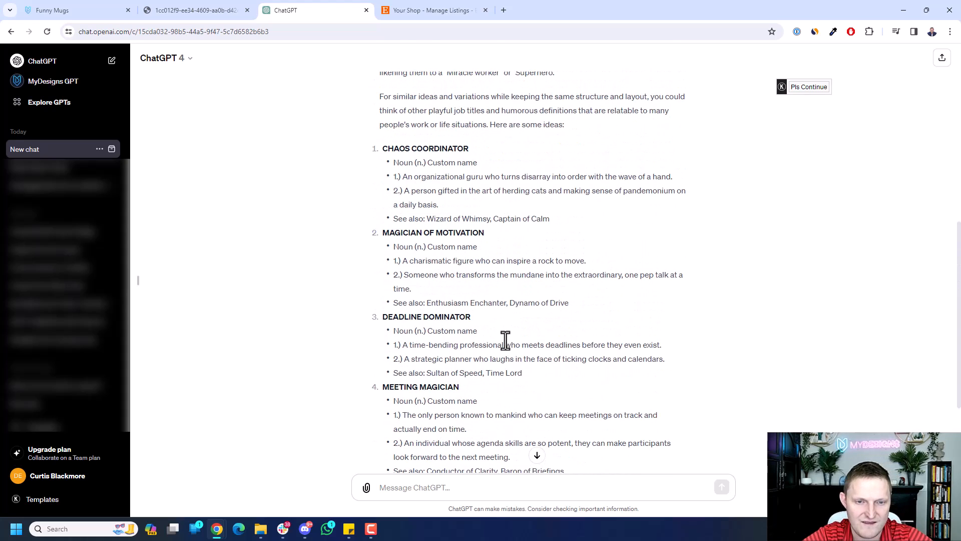
left_click_drag(379, 203, 489, 200)
left_click(488, 200)
scroll(489, 203, "down", 4)
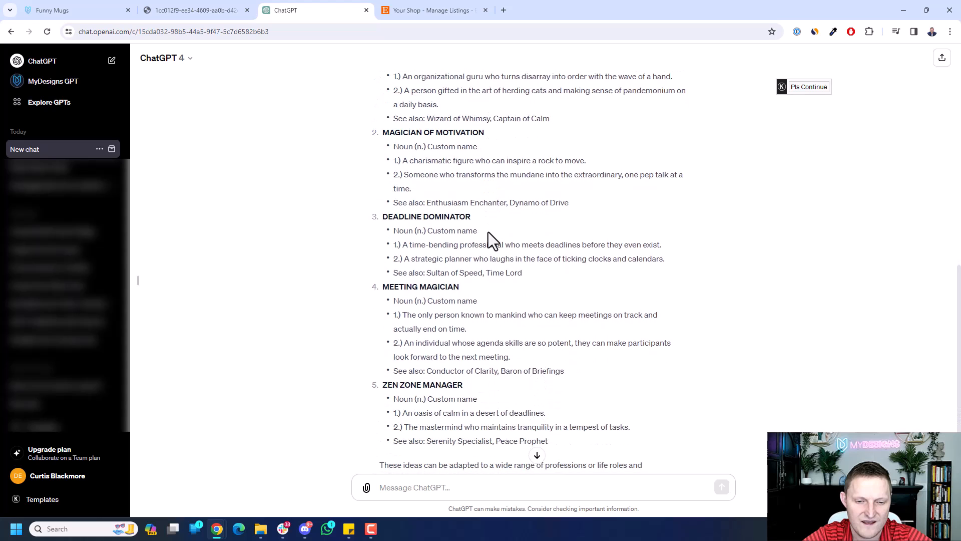
left_click_drag(368, 335, 519, 334)
left_click(516, 334)
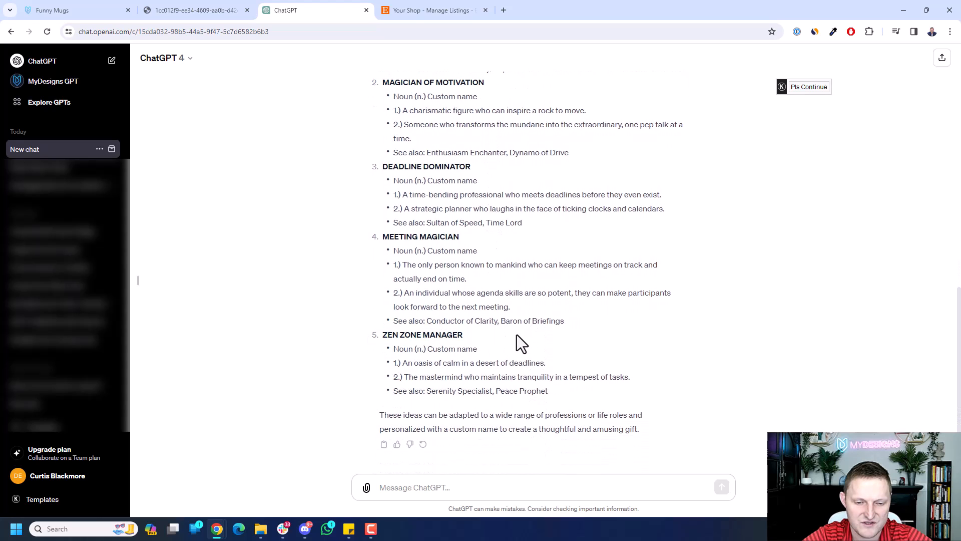
scroll(500, 333, "up", 2)
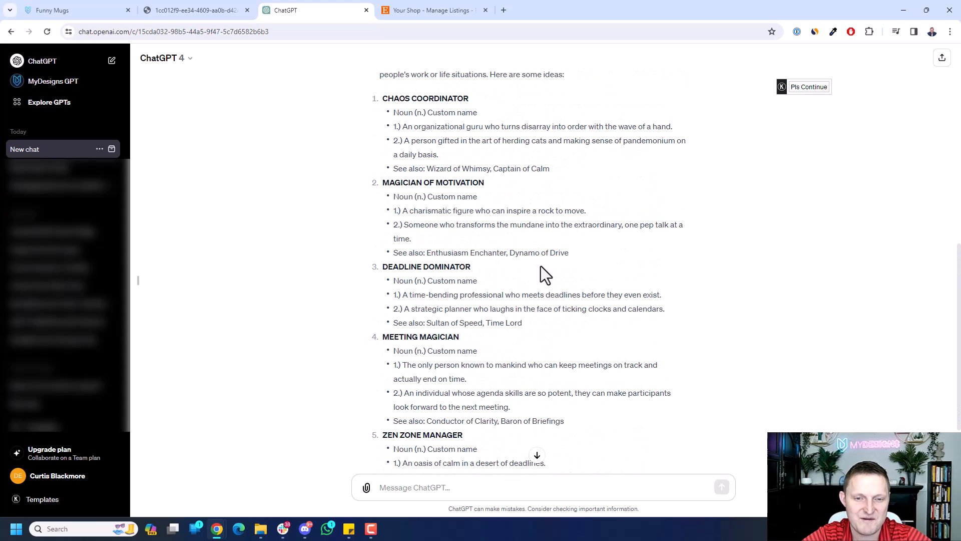
scroll(540, 266, "up", 2)
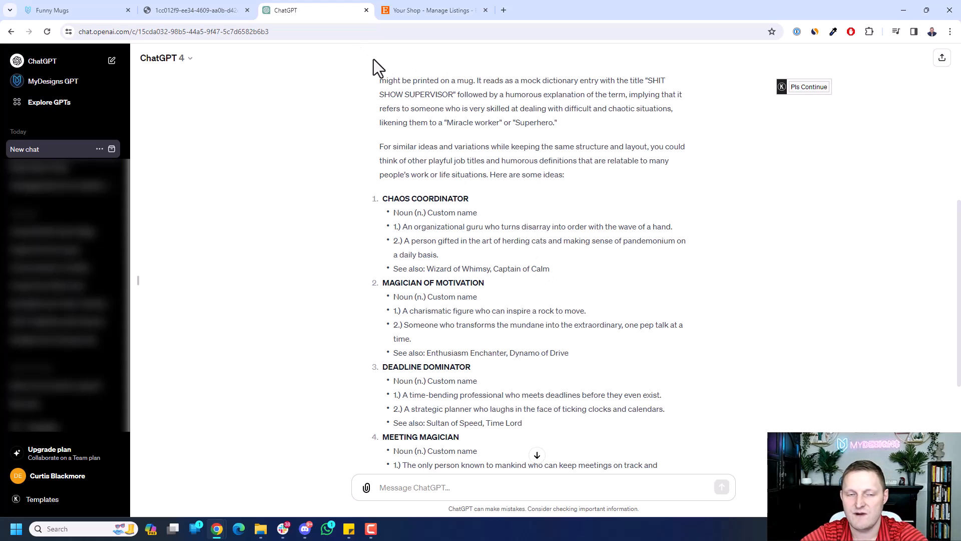
Step: Move the ChatGPT page into its own window and open the Funny Mugs listing's design in the MyDesigns Canvas
left_click_drag(292, 13, 960, 7)
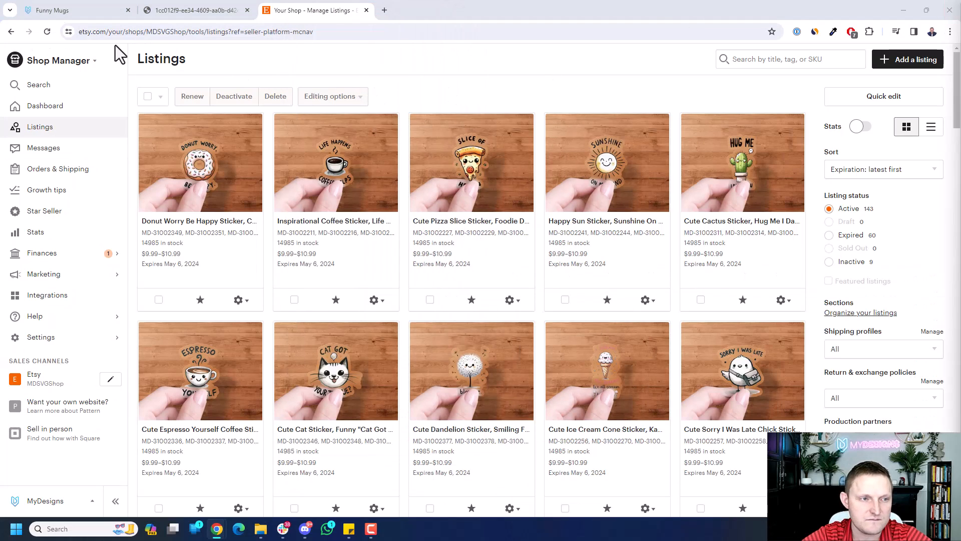
left_click(88, 12)
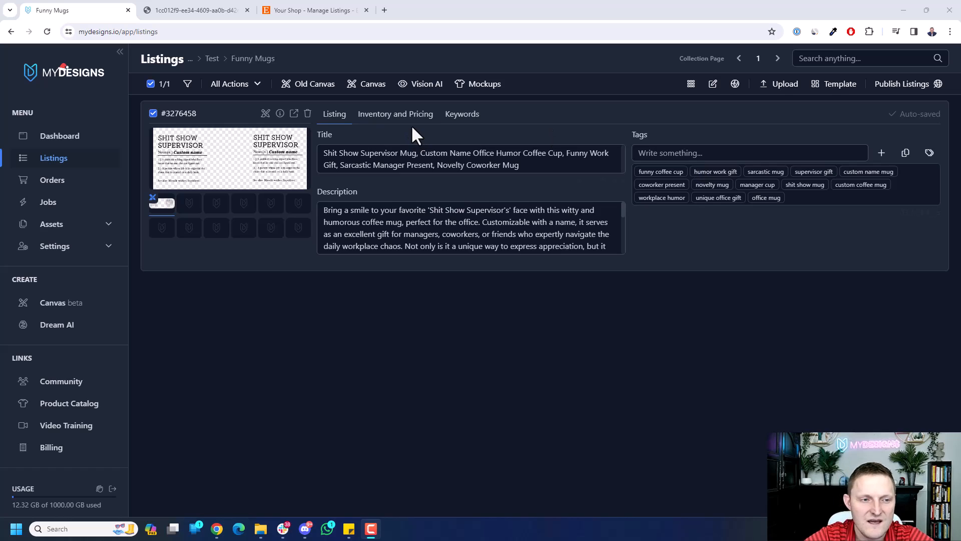
left_click(265, 115)
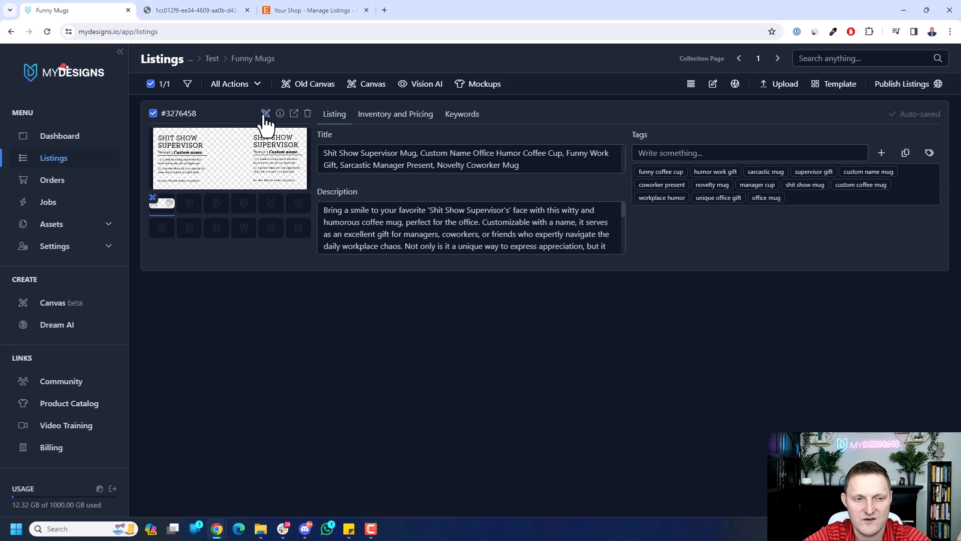
left_click(265, 115)
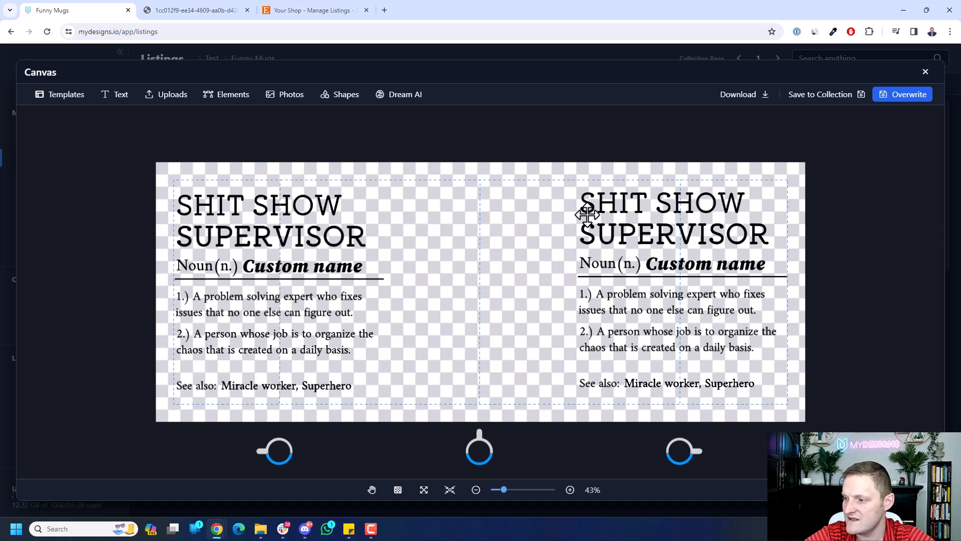
Step: Replace the two-line title on the left half of the mug design with "CHAOS CORDINATOR"
double_click(249, 203)
key("shift+Home")
type("CHAOS")
double_click(249, 236)
type("CORDINATOR")
left_click(445, 258)
left_click(246, 203)
left_click(334, 222)
left_click(226, 202)
left_click(276, 195)
left_click(432, 239)
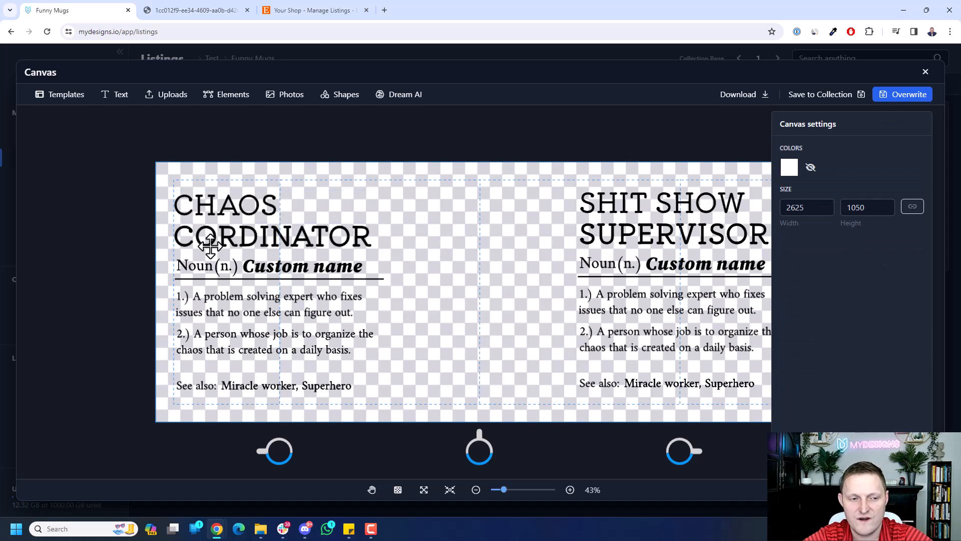
Step: Pass "An organizational guru who turns disarray into order with the wave of a hand." through Windows search to copy it as plain text
left_click(199, 265)
left_click(279, 267)
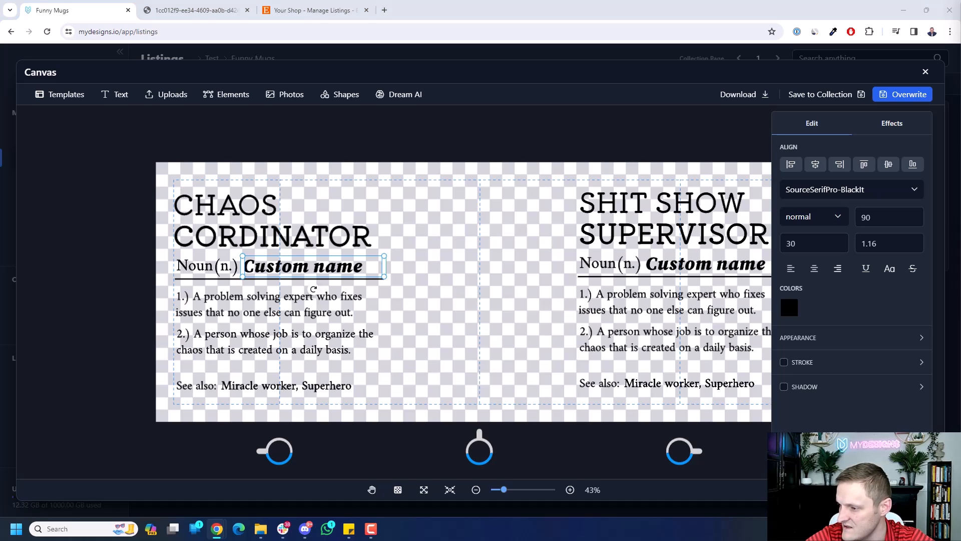
left_click(52, 527)
type("An organizational guru who turns disarray into order with the wave of a hand.")
key("ctrl+a")
left_click(449, 350)
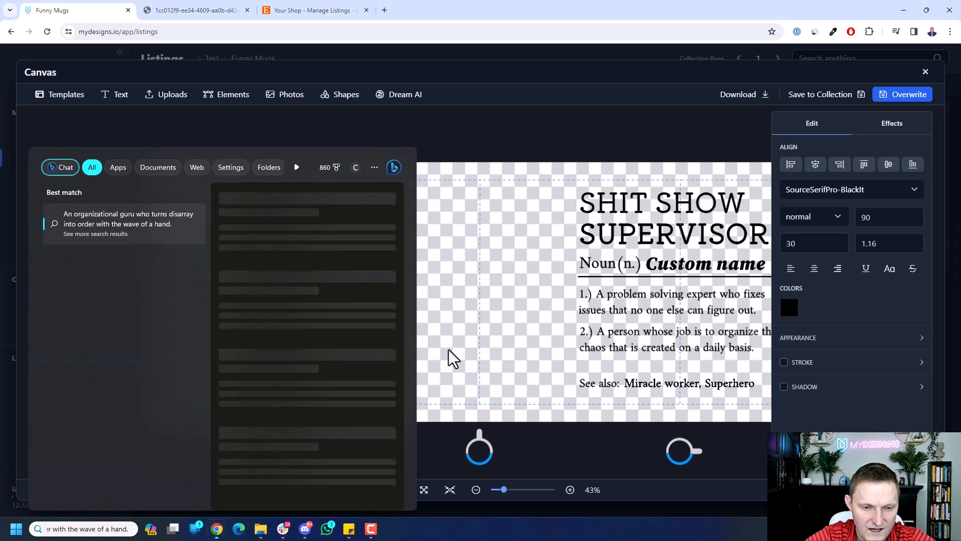
Step: Replace the left design's first definition with "An organizational guru who turns disarray into order with the wave of a hand."
double_click(260, 300)
left_click_drag(193, 296, 376, 317)
type("An organizational guru who turns disarray into order with the wave of a hand.")
left_click(434, 326)
Step: Widen the first definition's text box on the left design so the text fits on two lines
left_click(292, 309)
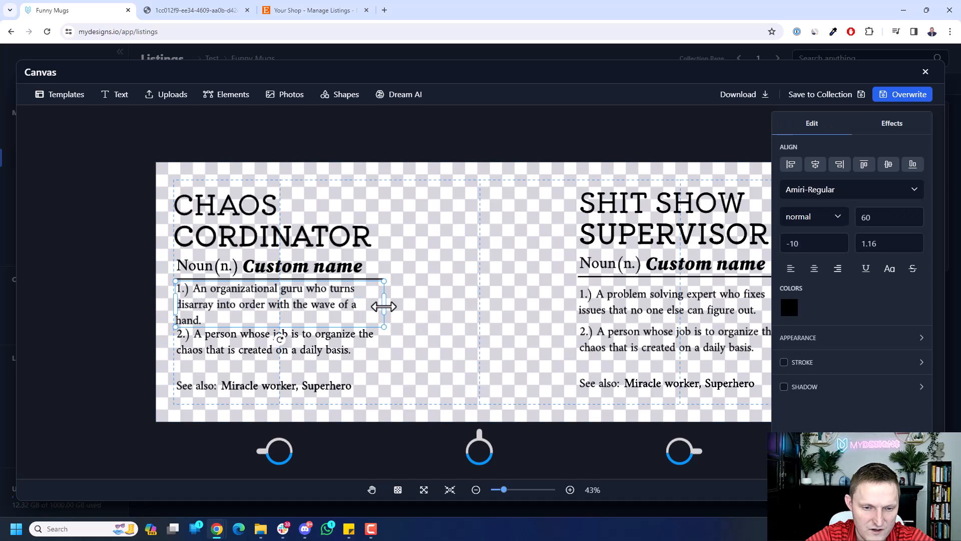
left_click_drag(384, 305, 390, 305)
left_click(434, 318)
left_click(392, 307)
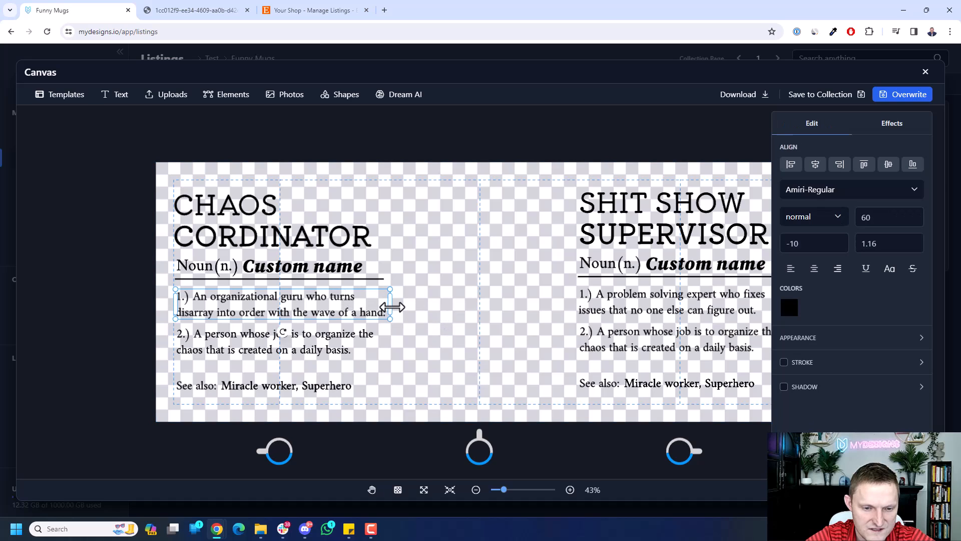
left_click(435, 317)
Step: Replace the left design's second definition with "A person gifted in the art of herding cats and making sense of pandemonium on a daily basis."
left_click(337, 333)
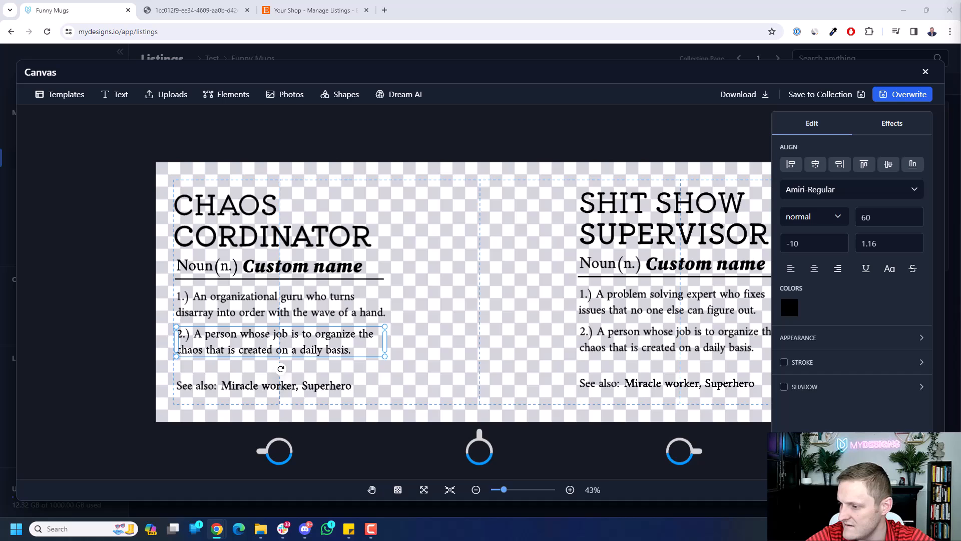
left_click(506, 343)
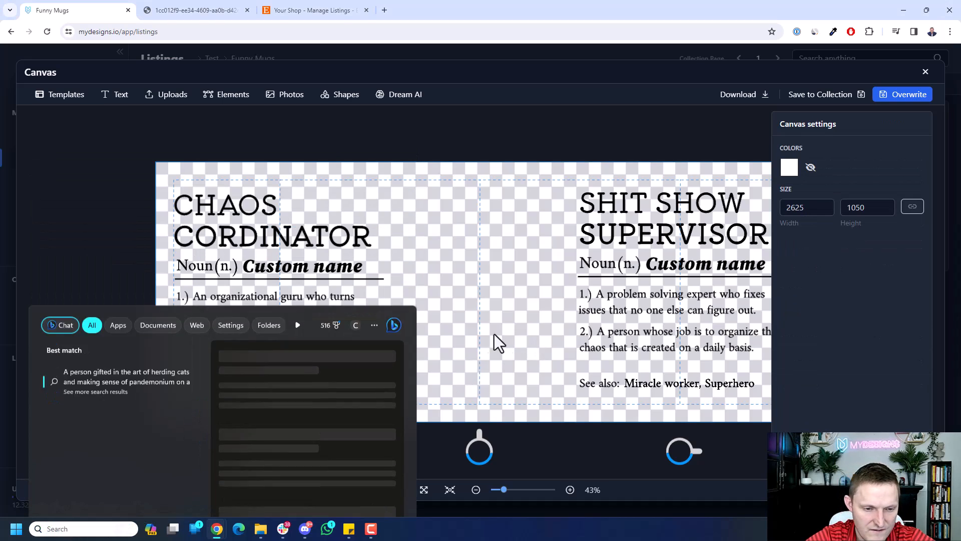
double_click(225, 336)
left_click_drag(194, 335, 325, 347)
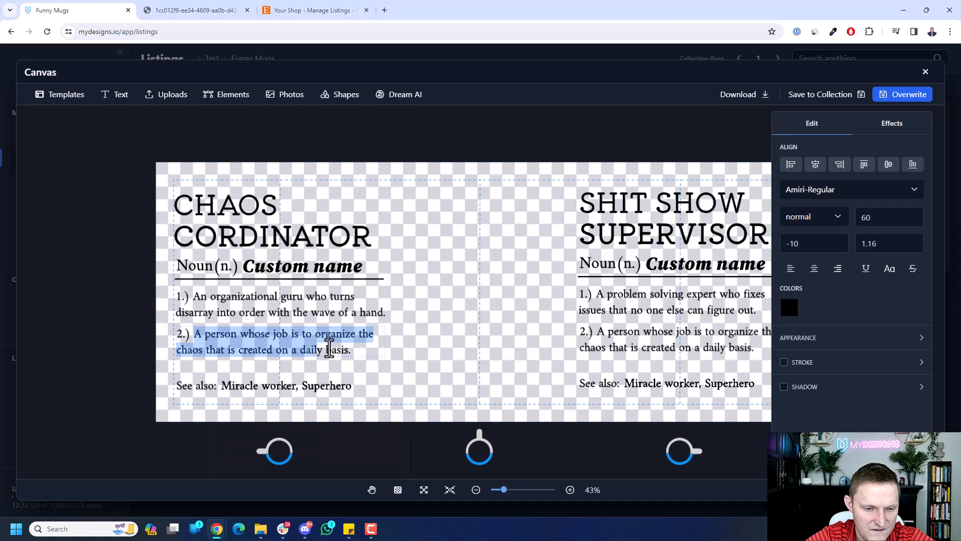
type("A person gifted in the art of herding cats and making sense of pandemonium on a daily")
left_click(419, 360)
Step: Widen the second definition's text box on the left design so the text fits on two lines
left_click(311, 337)
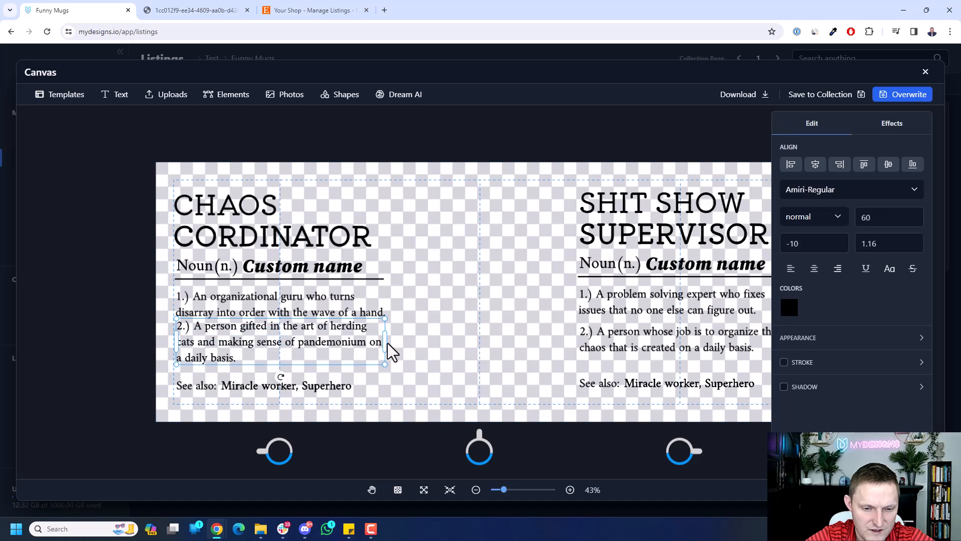
left_click_drag(383, 341, 414, 343)
left_click(403, 336)
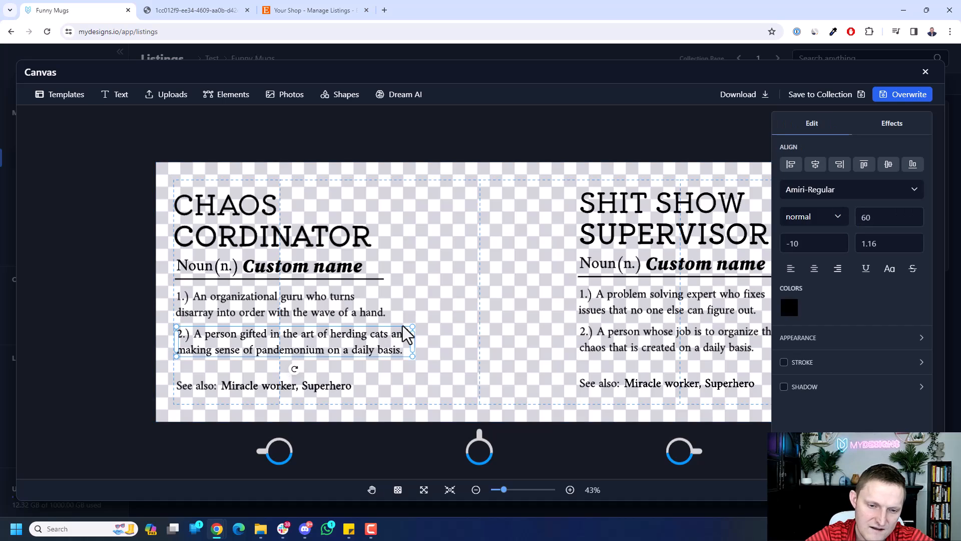
Step: Set the font size of both definitions on the left design to 55
left_click(267, 298)
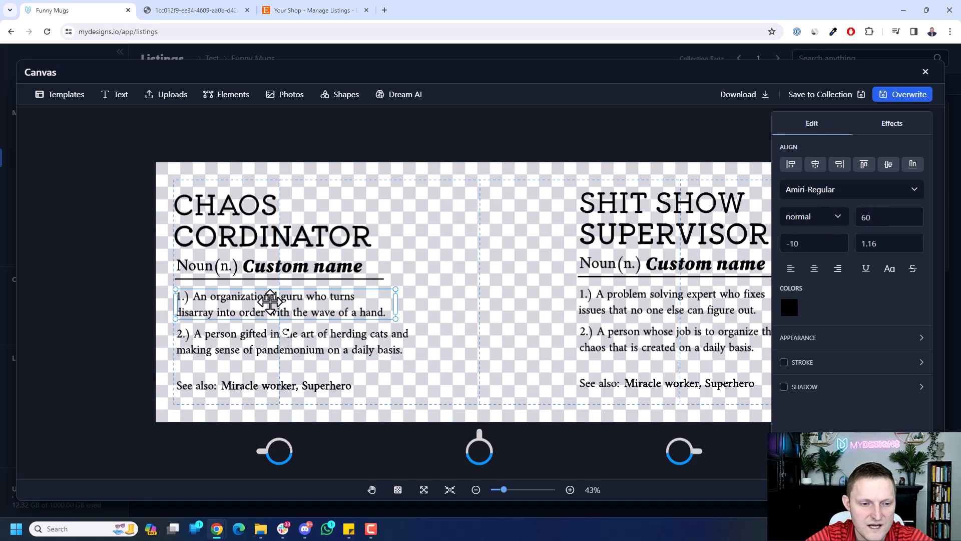
double_click(896, 222)
type("55")
key("Return")
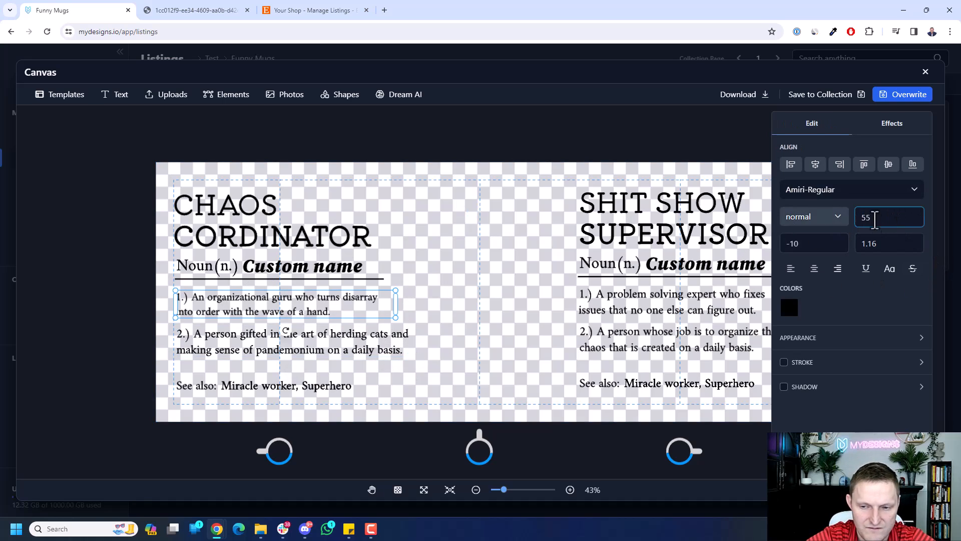
left_click(311, 343)
double_click(874, 218)
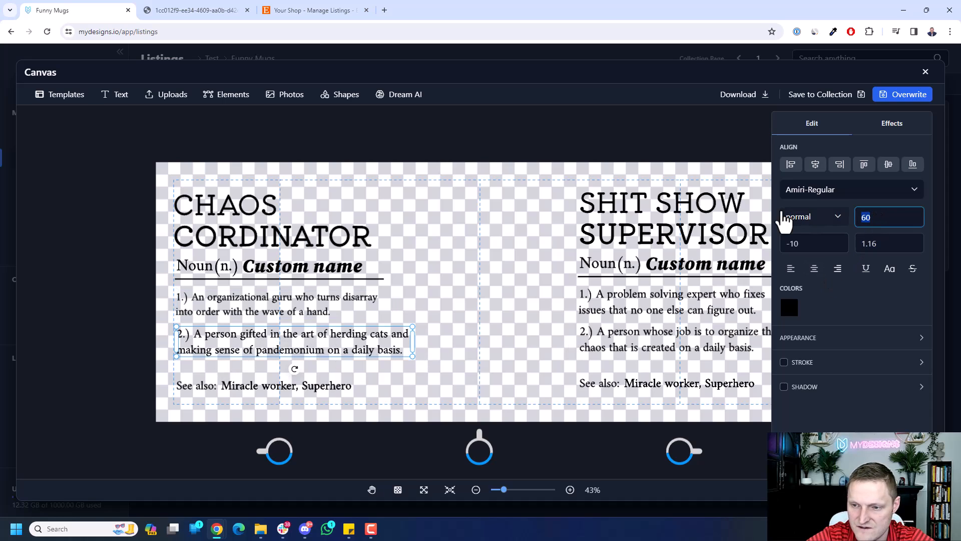
type("55")
key("Return")
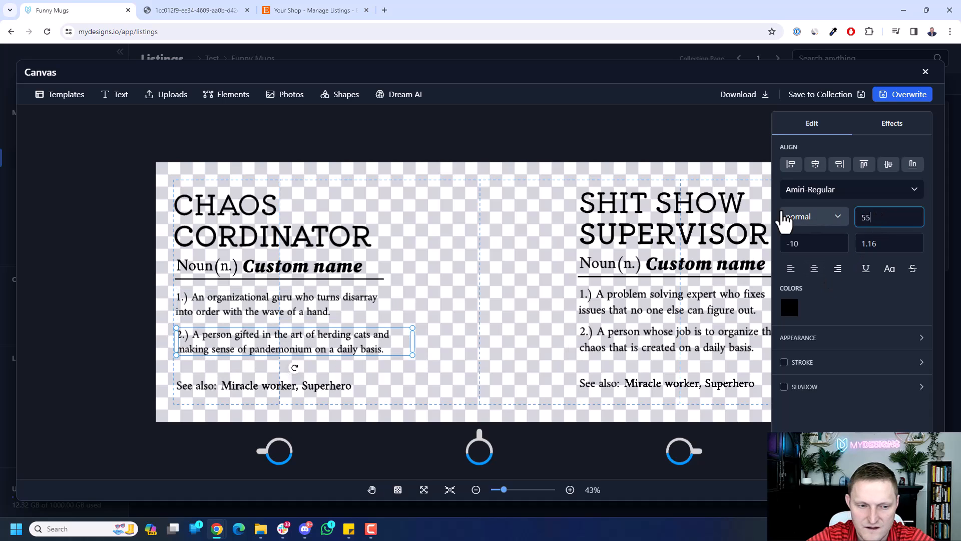
Step: Set the font size of the left design's "See also:" label and its "Miracle worker, Superhero" text to 55
left_click(419, 307)
left_click(198, 386)
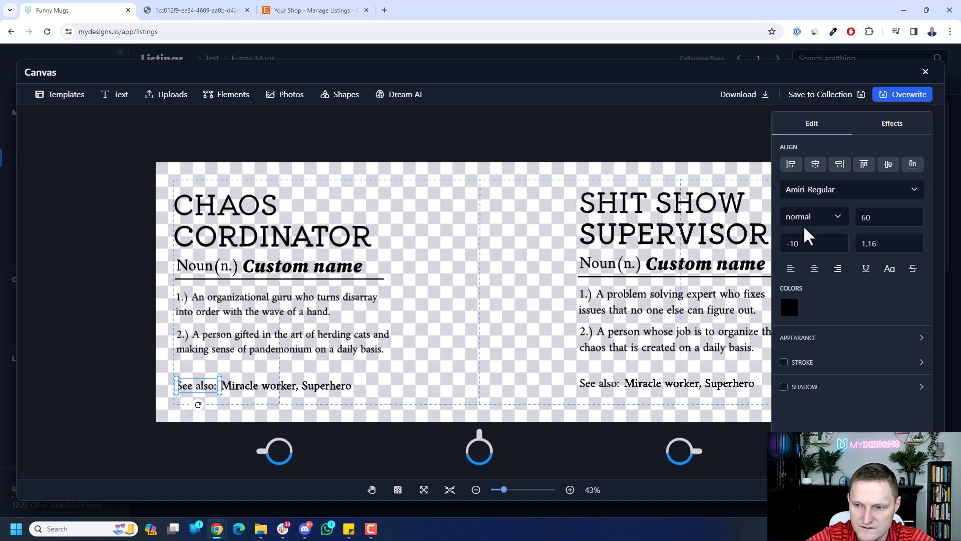
left_click(254, 382)
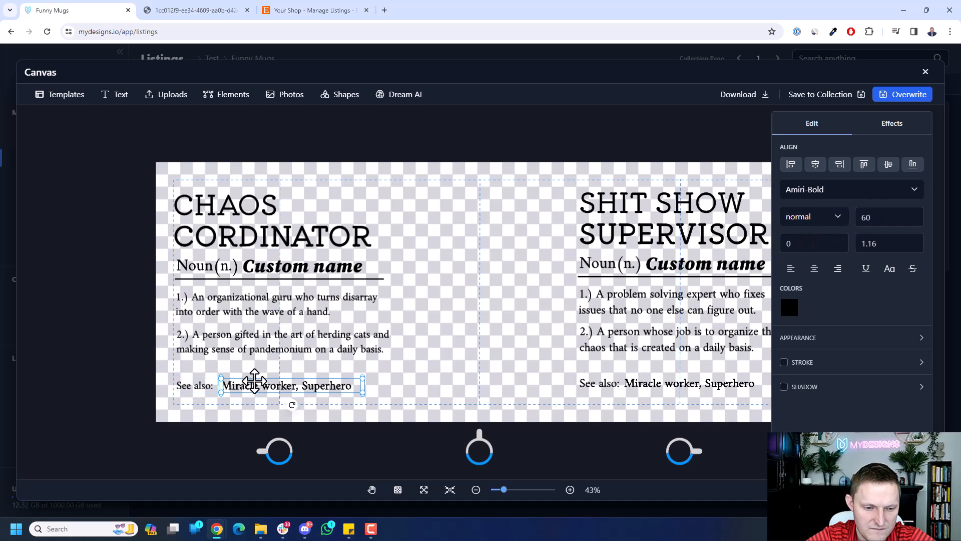
double_click(873, 217)
type("55")
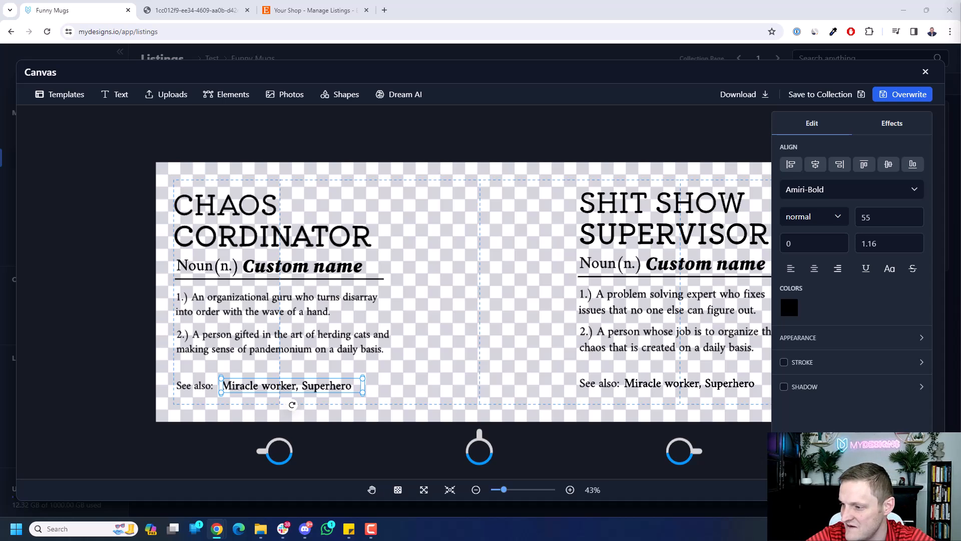
Step: Replace the left design's "Miracle worker, Superhero" text with "Wizard of Whimsy, Captain of Calm", taken as plain text through Windows search
left_click(75, 528)
type("Wizard of Whimsy, Captain of Calm")
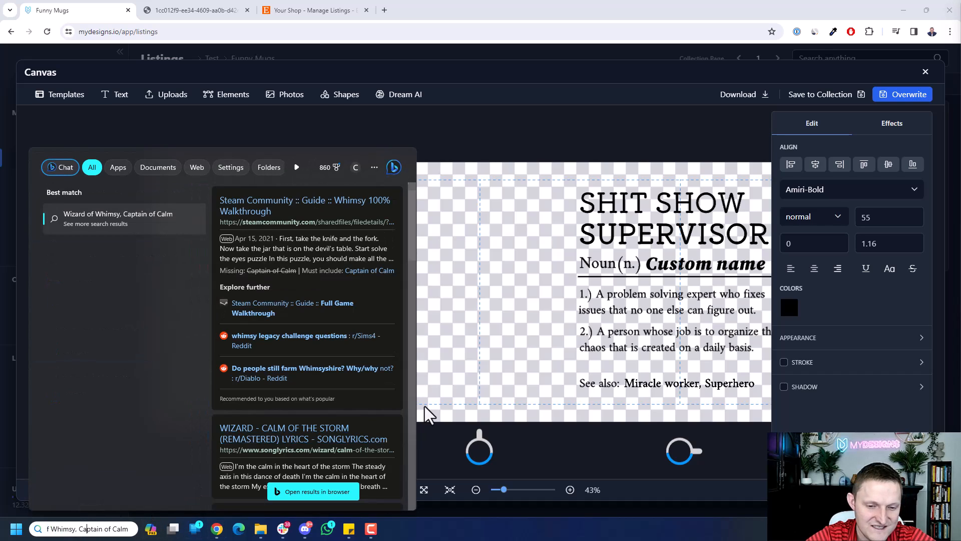
left_click(481, 371)
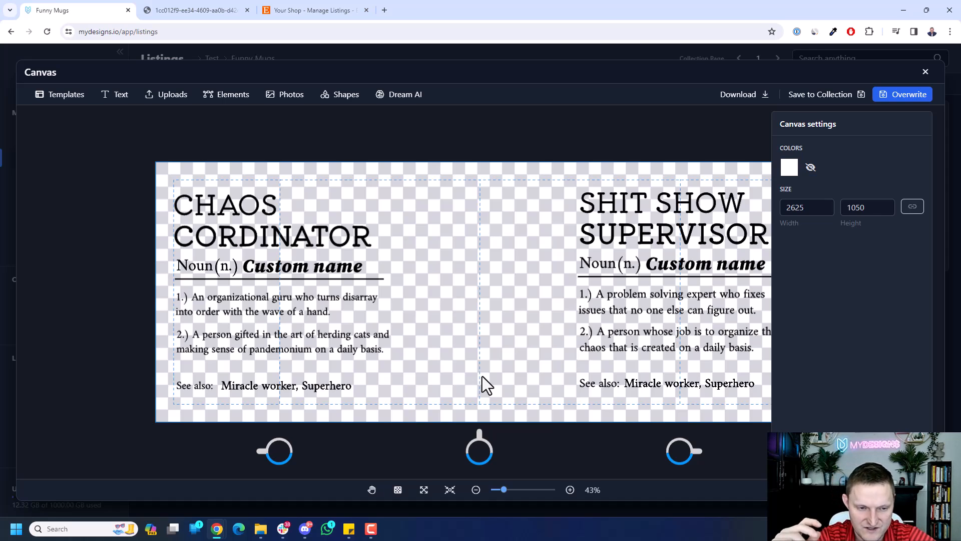
left_click(235, 388)
left_click(221, 386)
left_click_drag(222, 385, 367, 389)
type("Wizard of Whimsy, Captain of Calm")
key("Escape")
Step: Widen the "Wizard of Whimsy, Captain of Calm" text box to fit one line and nudge it closer to "See also:"
left_click_drag(363, 385, 403, 386)
left_click(299, 385)
left_click_drag(300, 385, 295, 385)
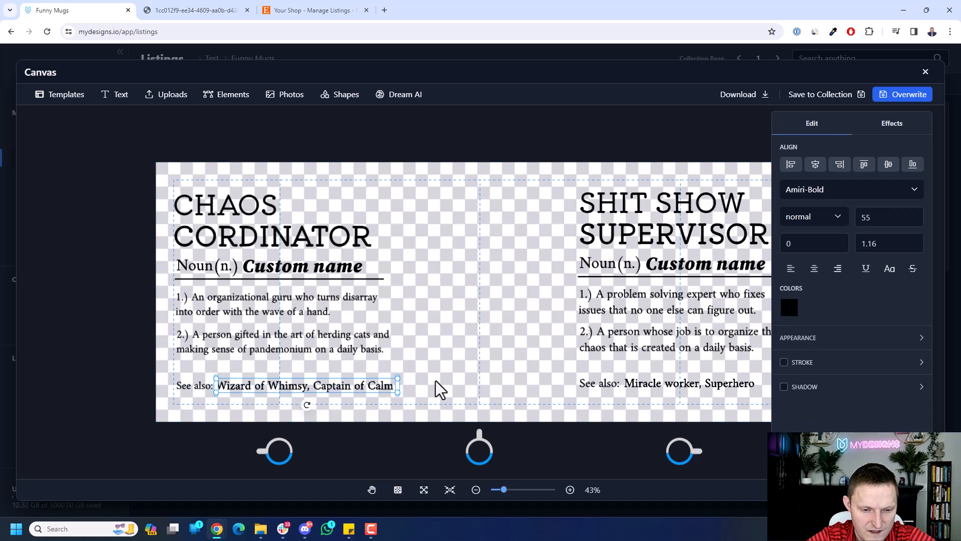
Step: Reduce the font size of the left design's "Wizard of Whimsy, Captain of Calm" text to 50 and finally to 45
double_click(882, 220)
type("50")
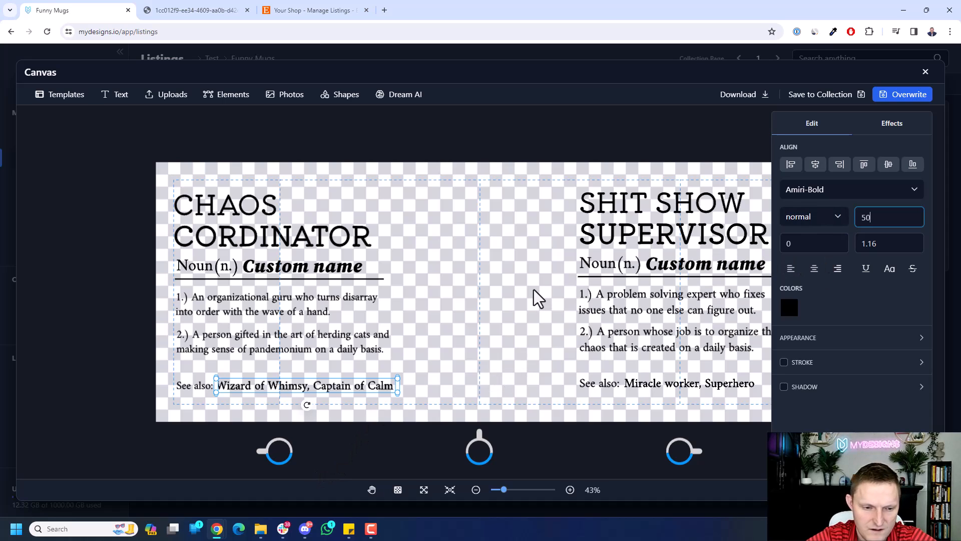
left_click(365, 335)
left_click(353, 380)
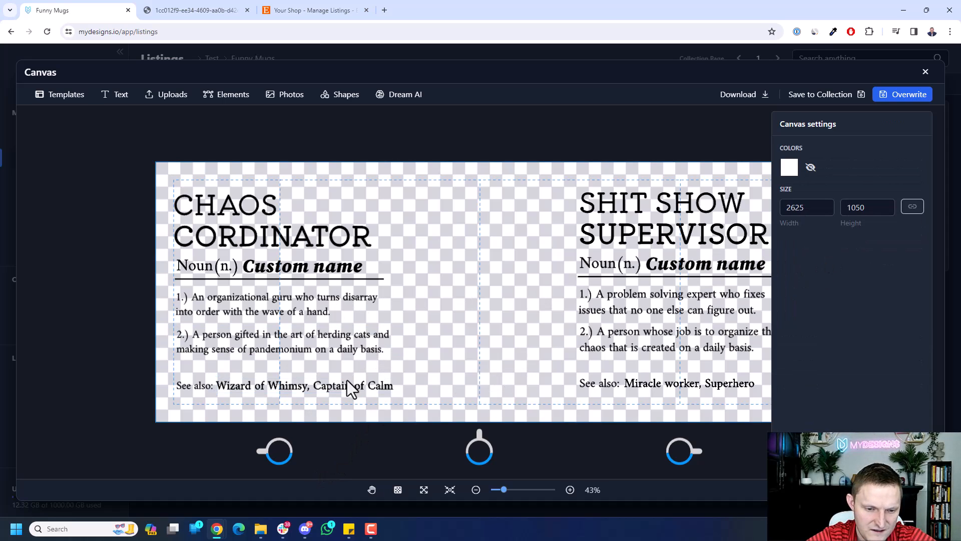
left_click(353, 387)
left_click(890, 216)
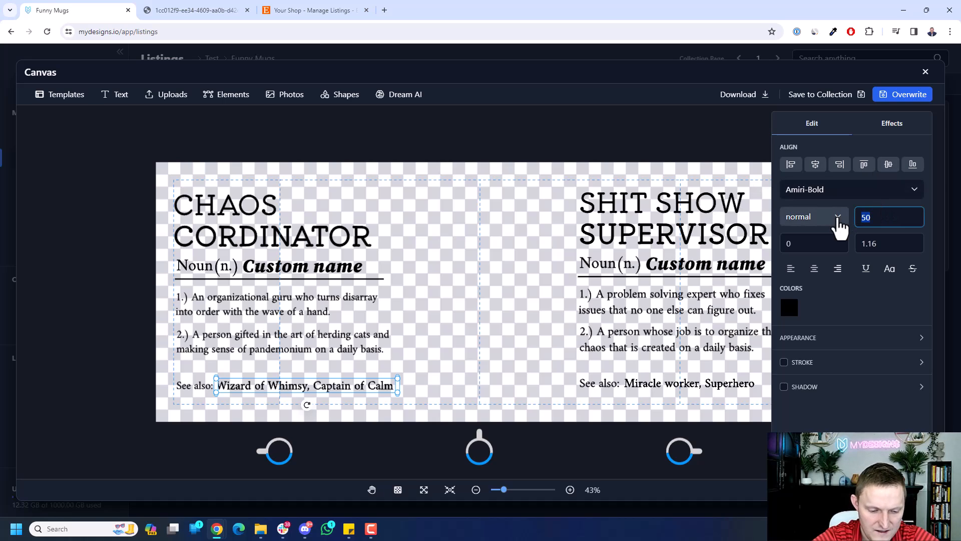
left_click(333, 354)
left_click(281, 384)
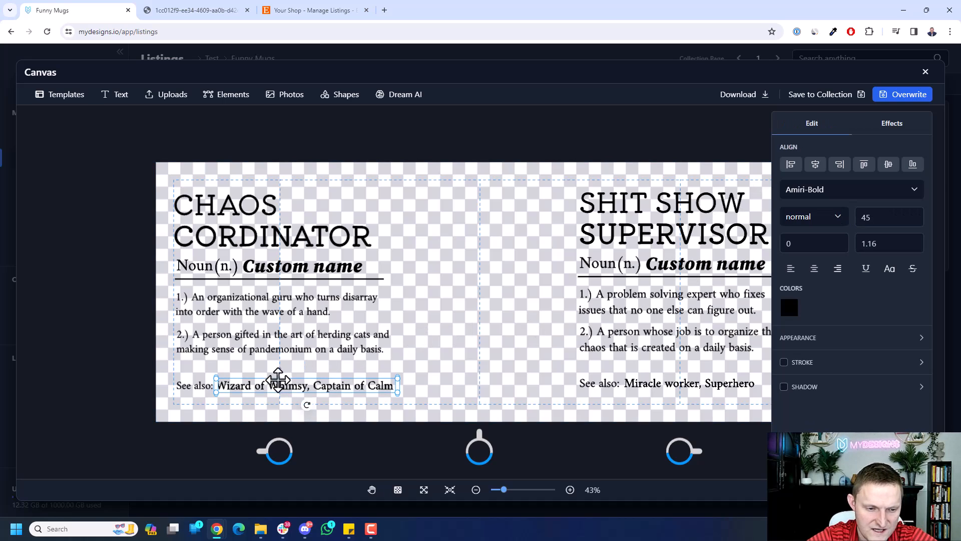
Step: Shorten the left design's "Wizard of Whimsy, Captain of Calm" text to "Wizard, Captain of Calm"
double_click(243, 386)
double_click(296, 386)
key("BackSpace")
key("BackSpace")
key("BackSpace")
key("BackSpace")
key("BackSpace")
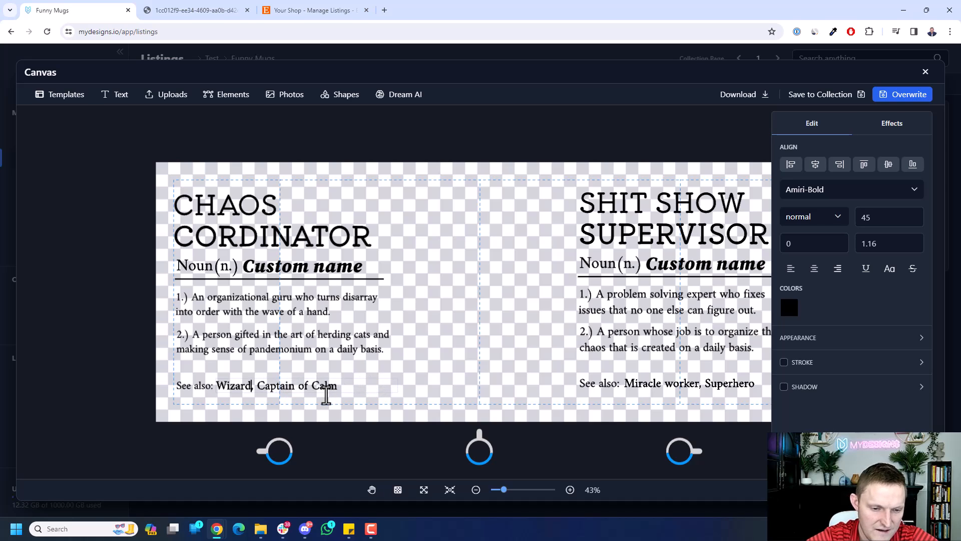
left_click(319, 370)
left_click(268, 385)
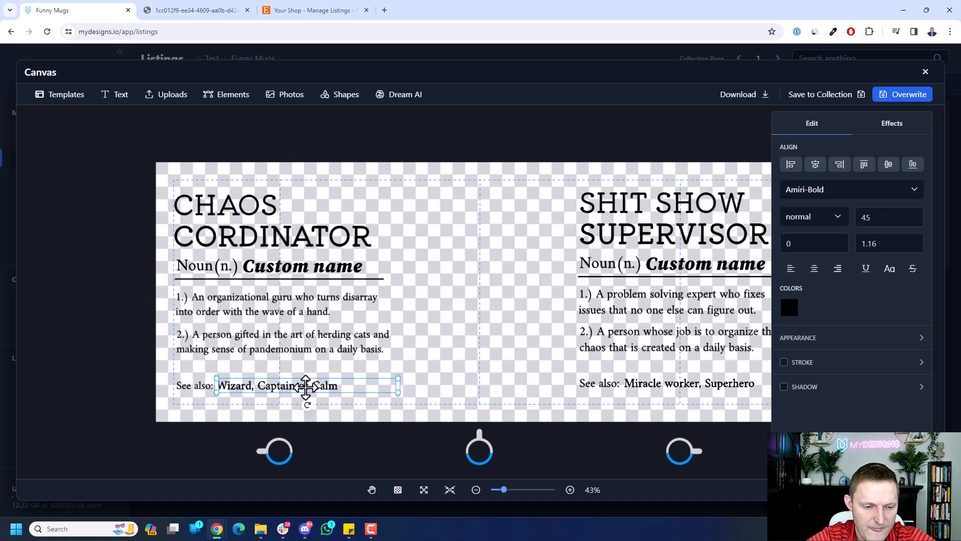
left_click(435, 374)
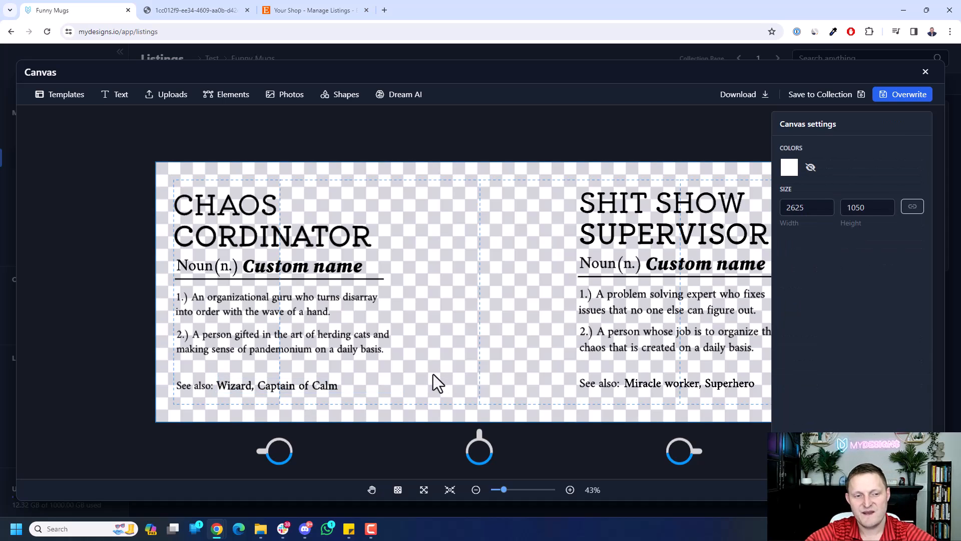
Step: Delete all elements of the "SHIT SHOW SUPERVISOR" design on the right half of the mug canvas
scroll(661, 228, "down", 1)
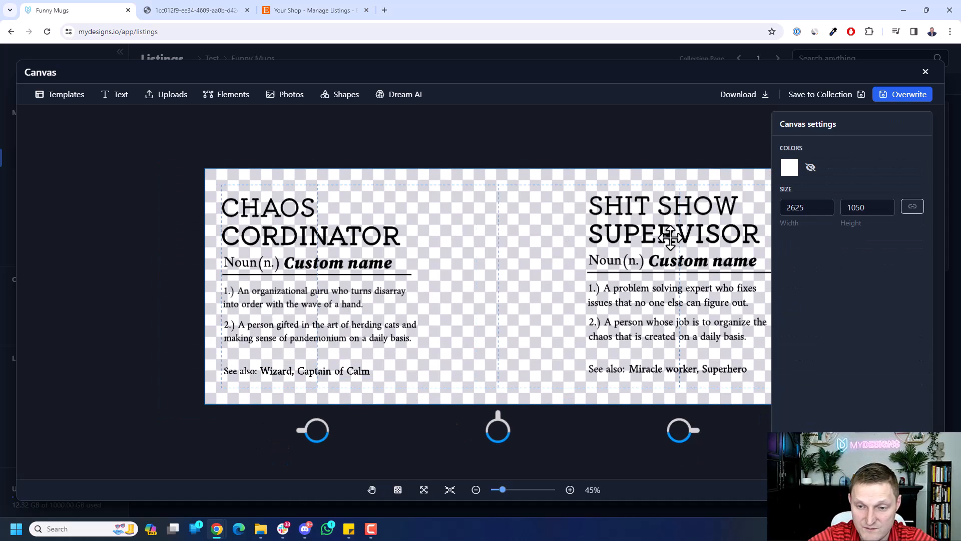
left_click(649, 226)
left_click_drag(580, 188, 773, 434)
key("Delete")
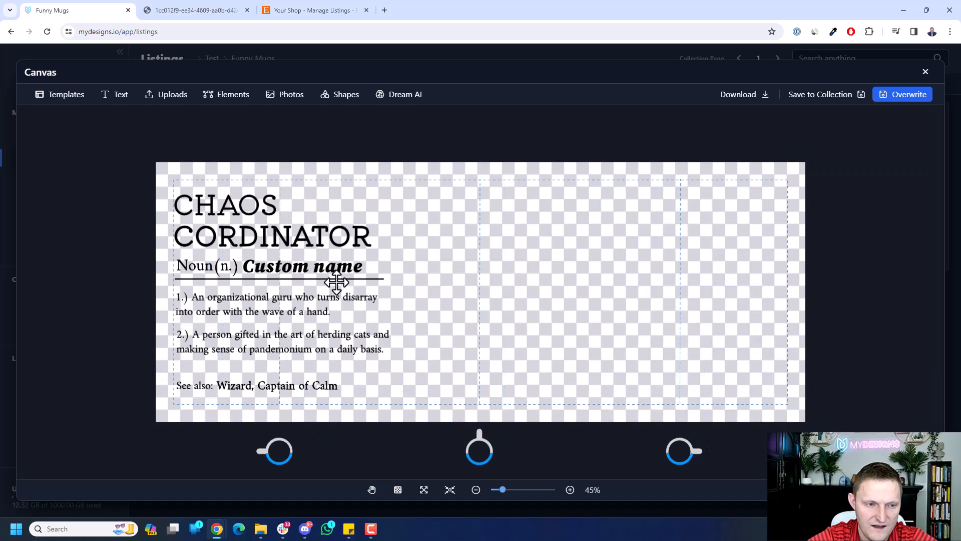
Step: Duplicate the whole "CHAOS CORDINATOR" design onto the right half of the canvas, level with the original
left_click_drag(167, 197, 410, 399)
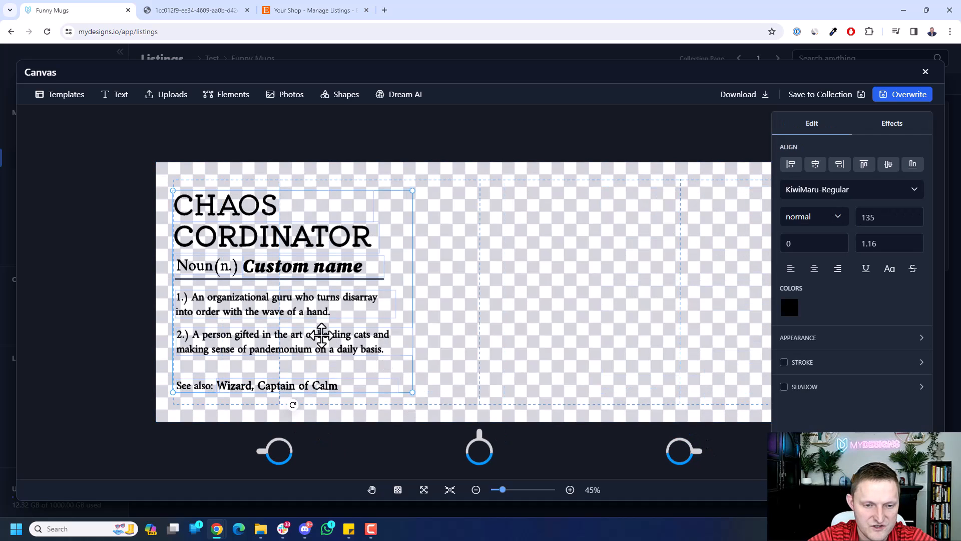
left_click_drag(300, 275, 685, 279)
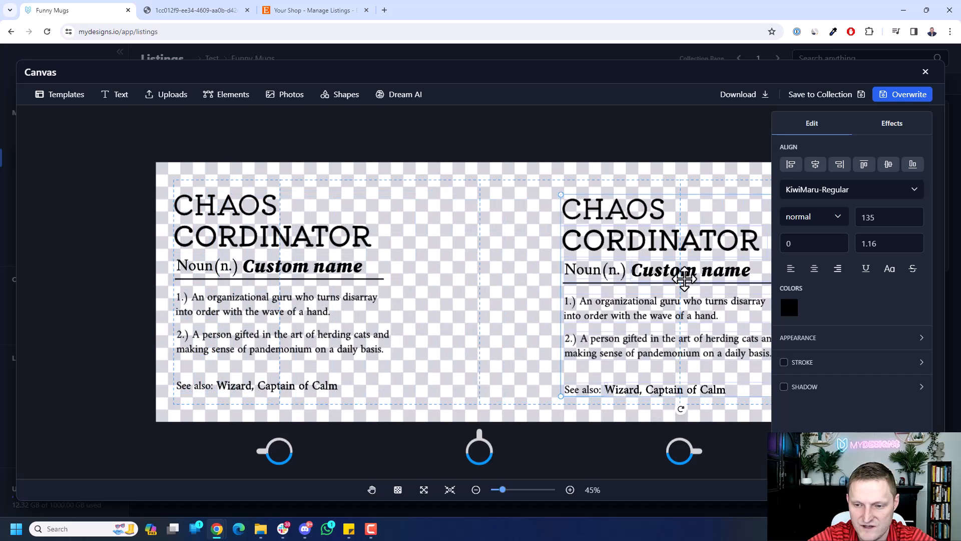
scroll(668, 325, "down", 2)
key("space")
left_click_drag(606, 446, 484, 434)
mouse_move(552, 306)
left_mouse_down()
mouse_move(557, 295)
mouse_move(565, 304)
left_mouse_up()
left_click(690, 297)
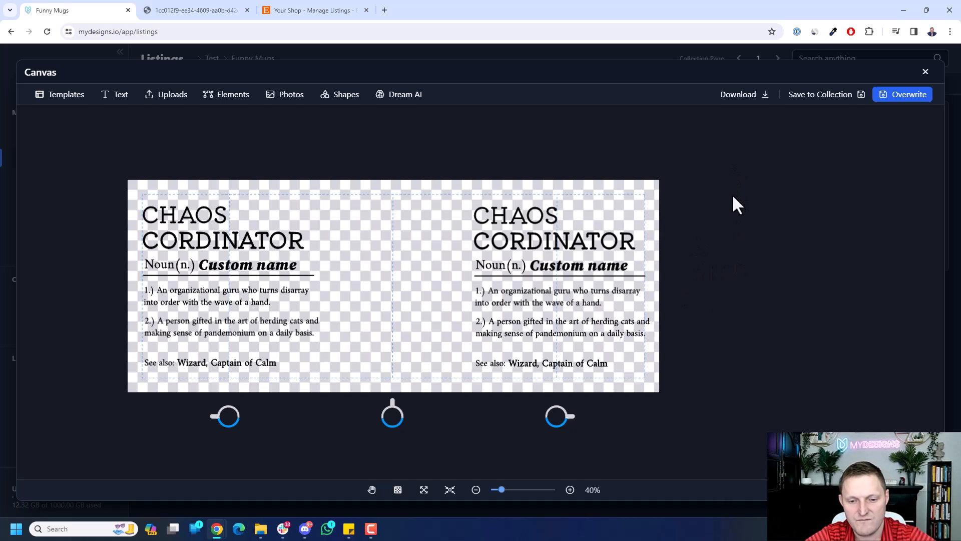
Step: Save the design to the collection as a new editable listing named "Chaos Cordinator", in the main file slot as PNG
left_click(565, 363)
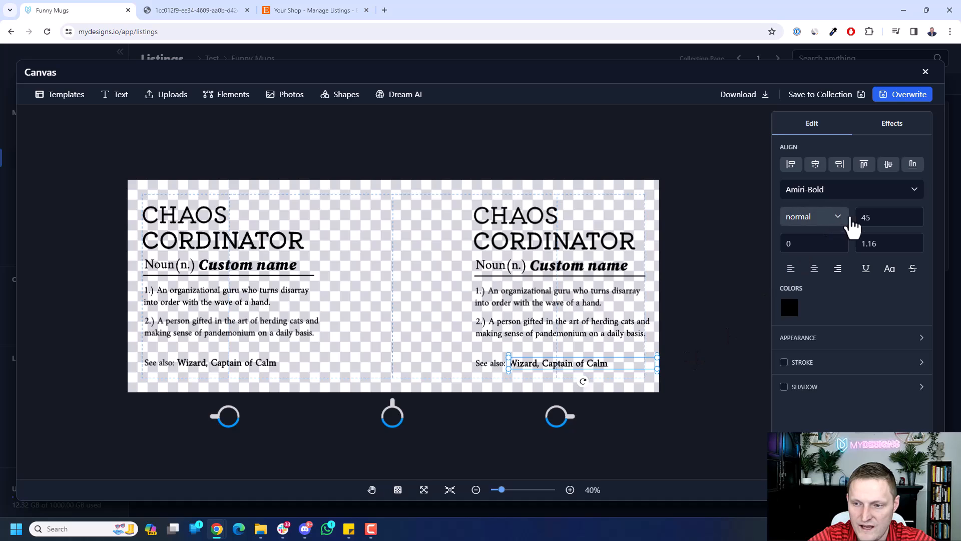
left_click(813, 100)
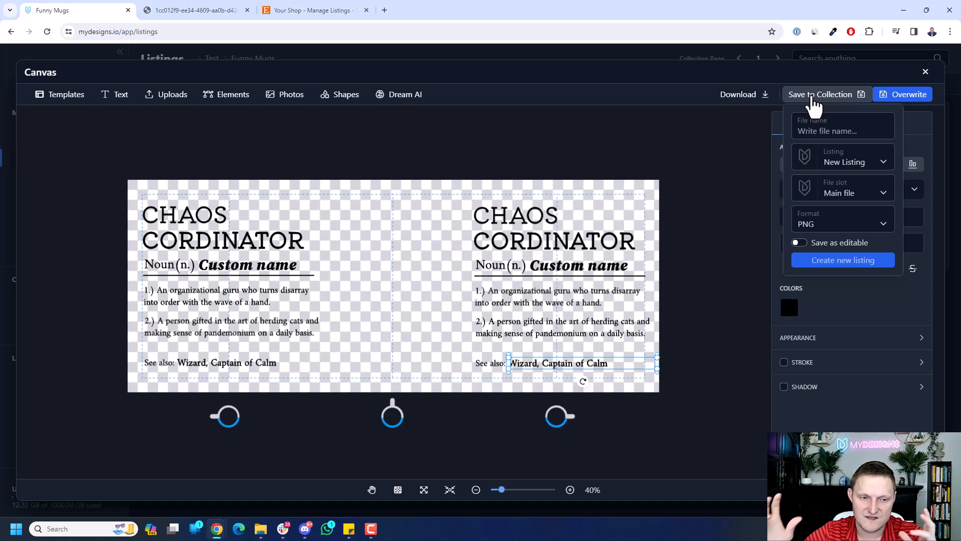
left_click(831, 132)
type("Chaos Cordinator")
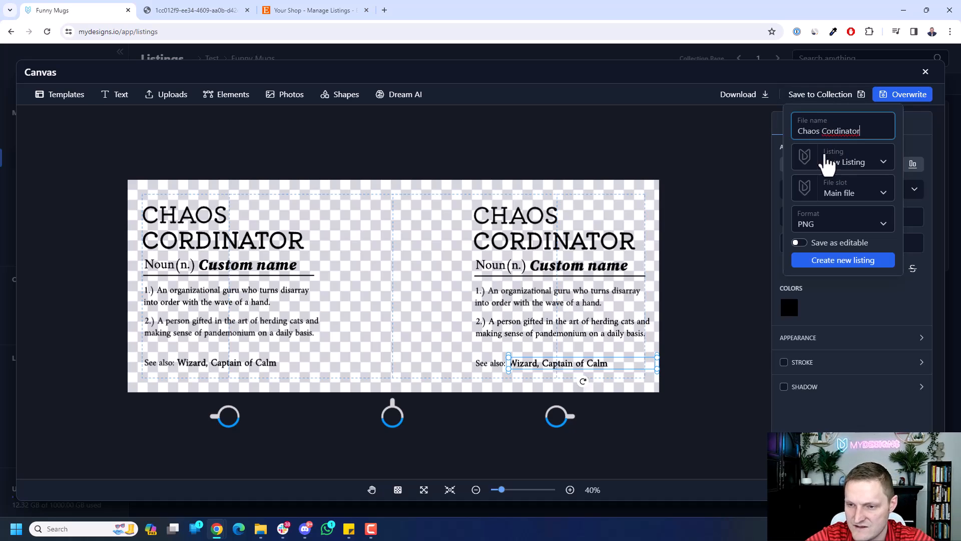
left_click(854, 160)
left_click(854, 181)
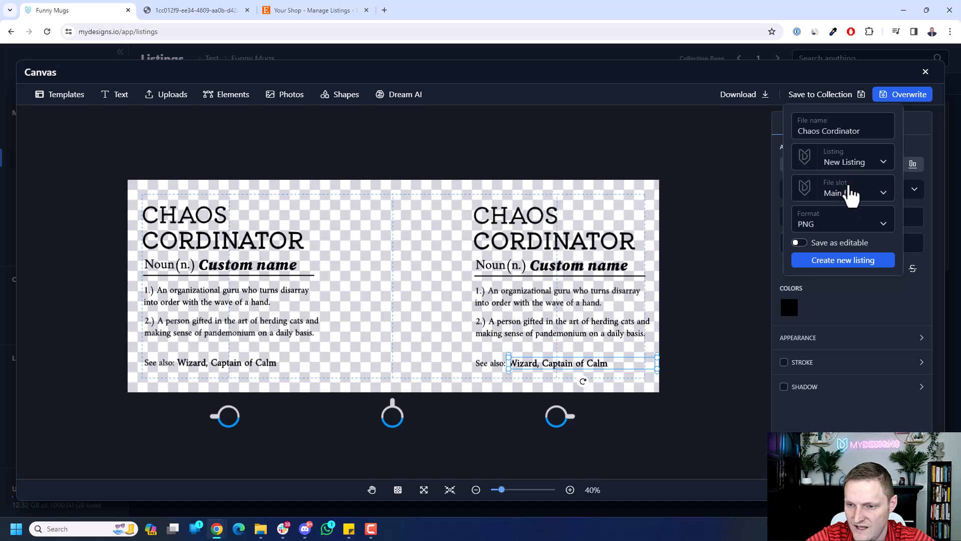
left_click(804, 243)
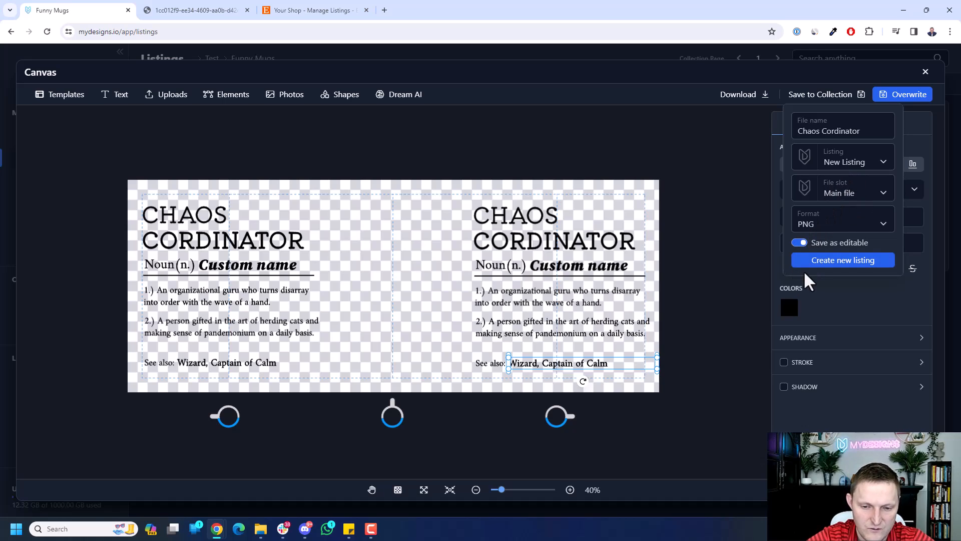
left_click(848, 264)
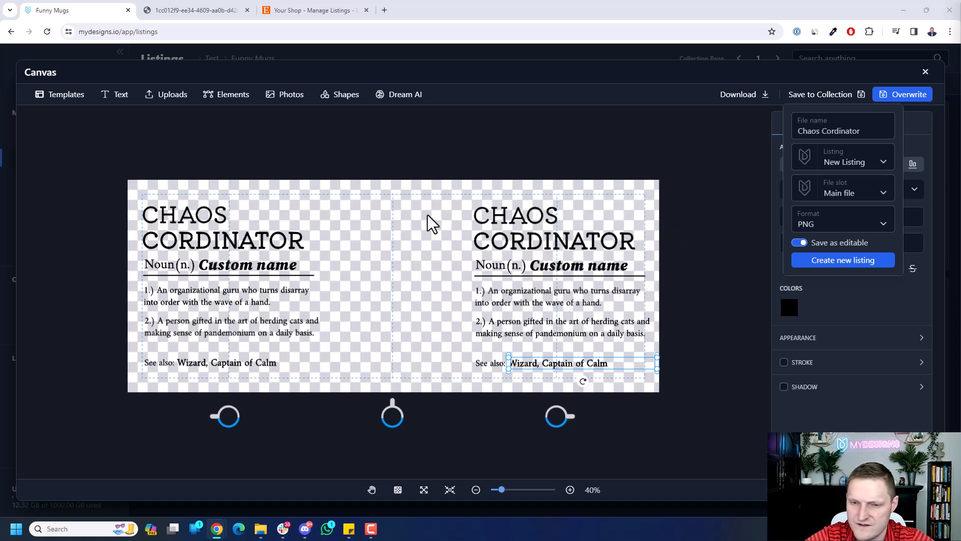
Step: Change the left design's two-line title to "DEADLINE DOMINATOR"
double_click(186, 215)
type("DEADLINE")
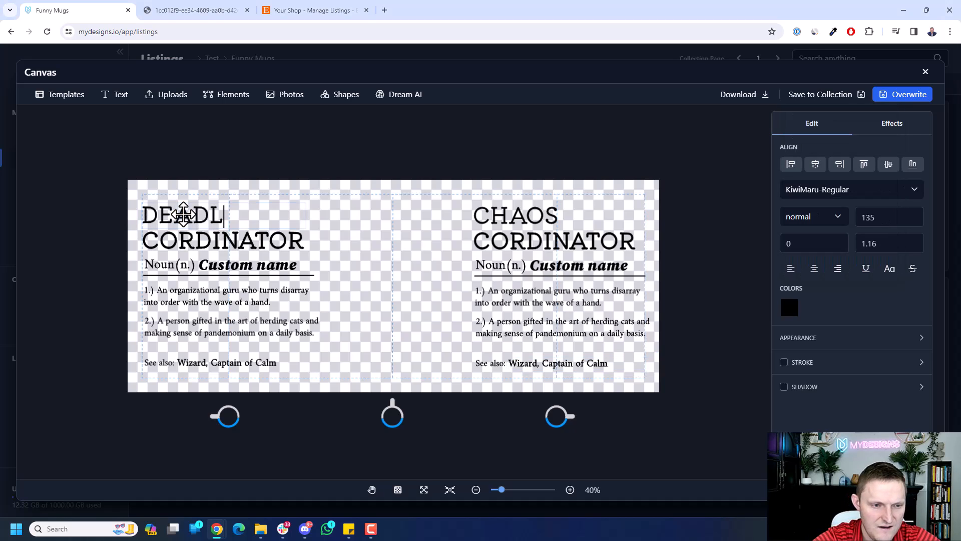
double_click(256, 237)
type("DOMINATOR")
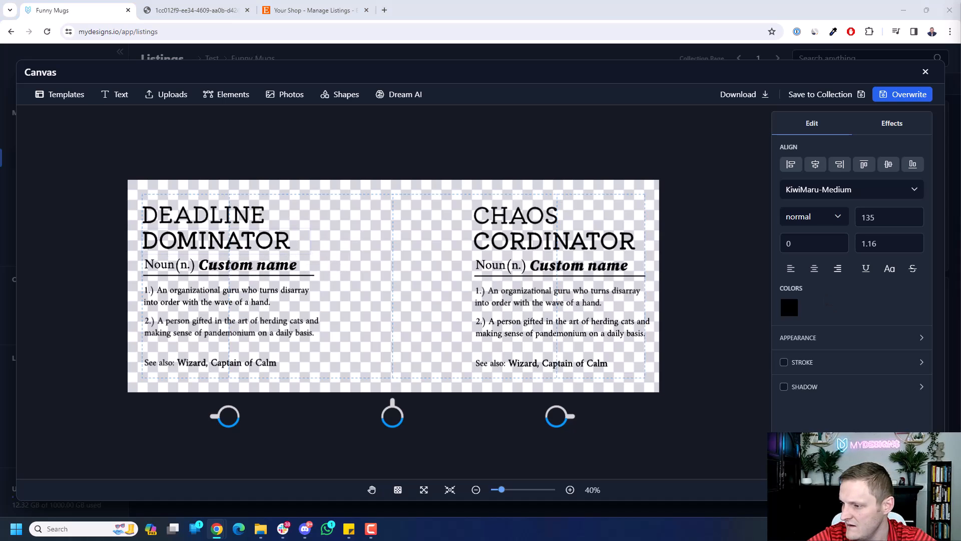
Step: Replace the left design's first definition with "A time-bending professional who meets deadlines before they even exist.", taken as plain text through Windows search
left_click(92, 528)
type("A time-bending professional who meets deadlines before they even exist")
left_click(521, 328)
double_click(219, 290)
left_click_drag(157, 292, 282, 302)
type("A time-bending professional who meets deadlines before they even exist.")
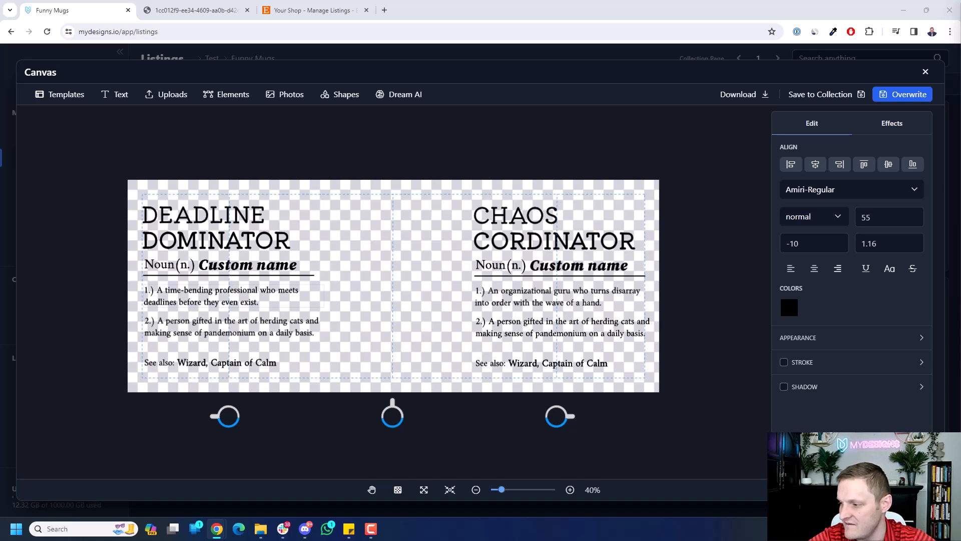
Step: Replace the left design's second definition with "A strategic planner who laughs in the face of ticking clocks and calendars.", using Windows search for plain text
left_click(58, 529)
key("ctrl+c")
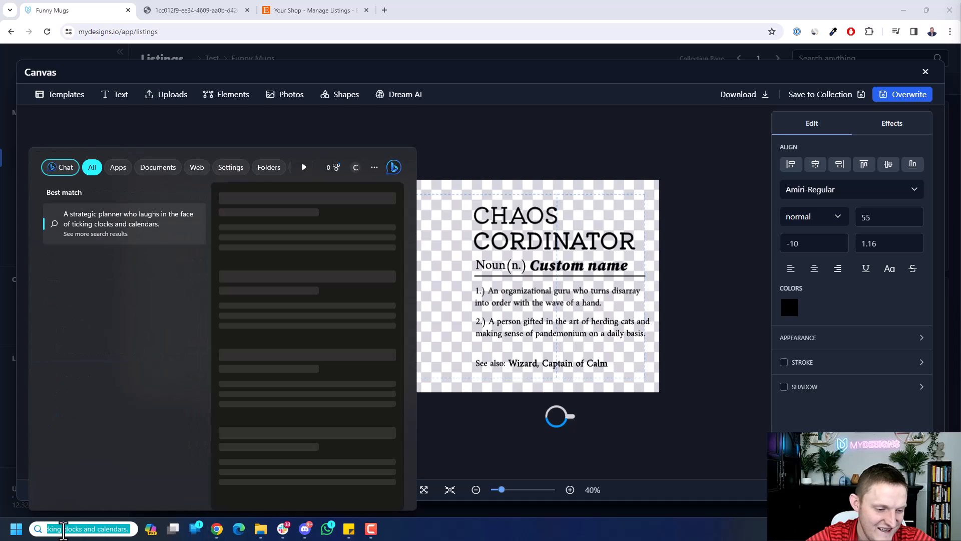
left_click(473, 334)
double_click(211, 321)
left_click(156, 322)
left_click_drag(155, 322, 337, 344)
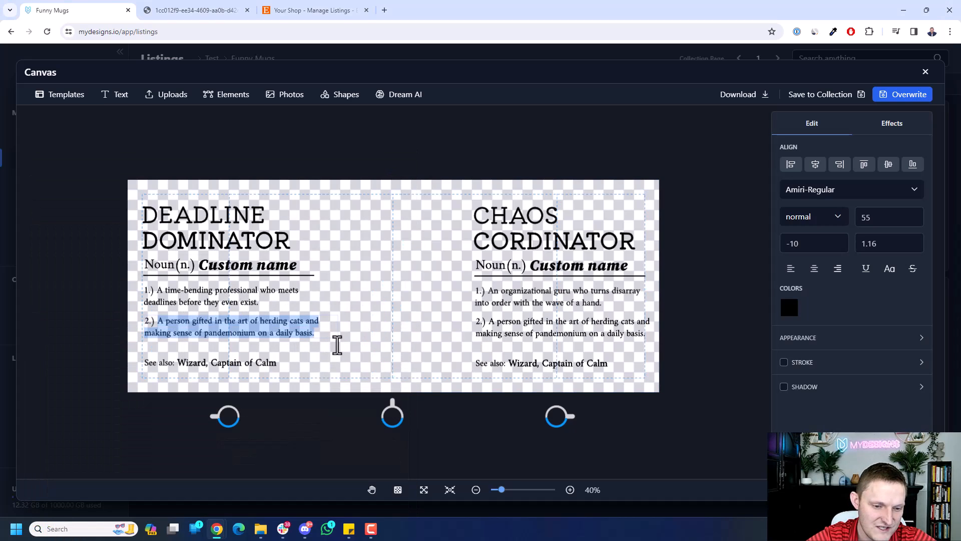
key("ctrl+v")
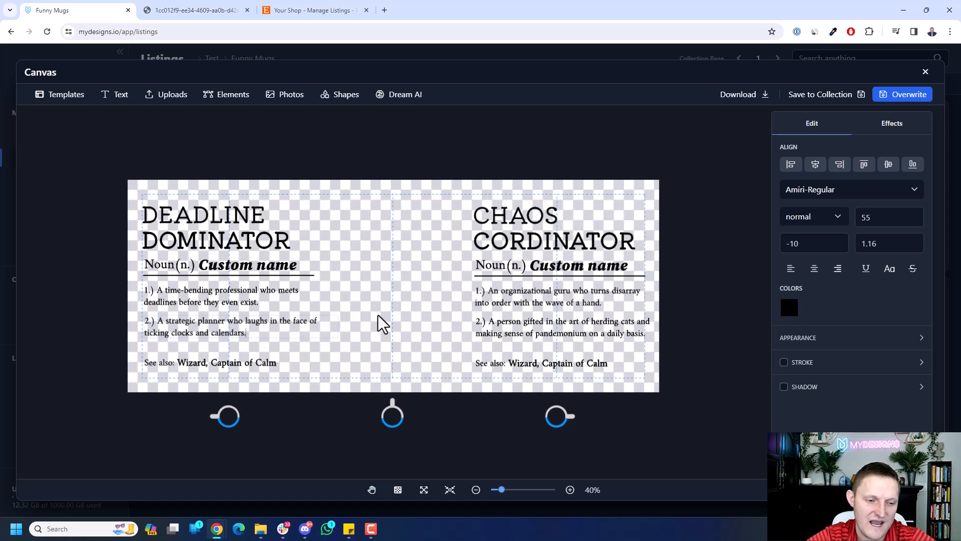
left_click(378, 316)
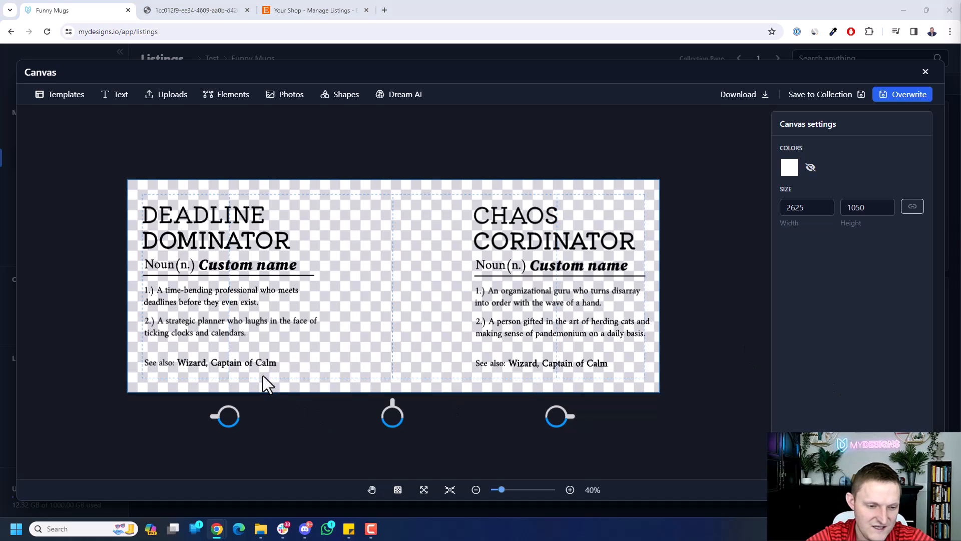
Step: Replace the left design's "Wizard, Captain of Calm" text with "Sultan of Speed, Time Lord", taken as plain text through Windows search
left_click(82, 528)
type("Sultan of Speed, Time Lord")
key("ctrl+a")
key("ctrl+c")
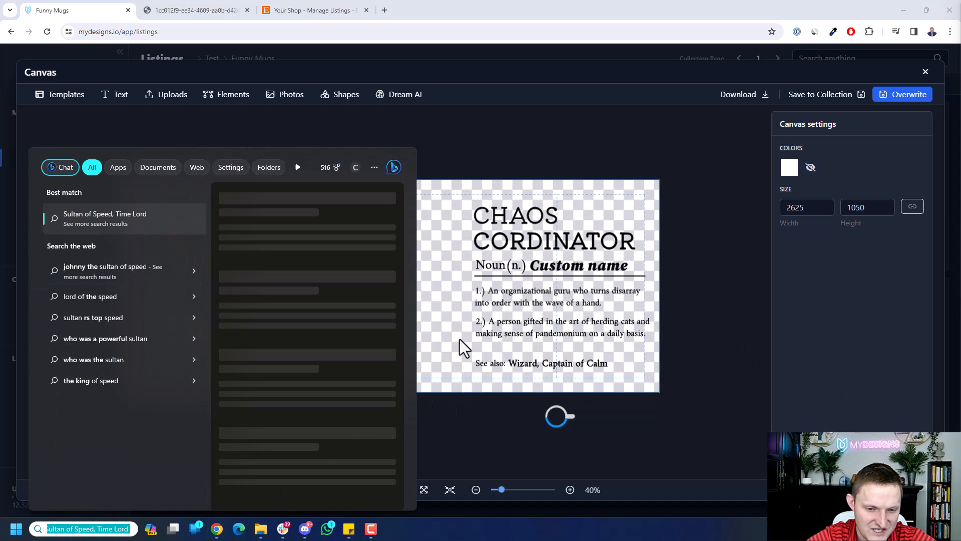
left_click(459, 339)
left_click(194, 356)
double_click(179, 365)
key("ctrl+a")
key("ctrl+v")
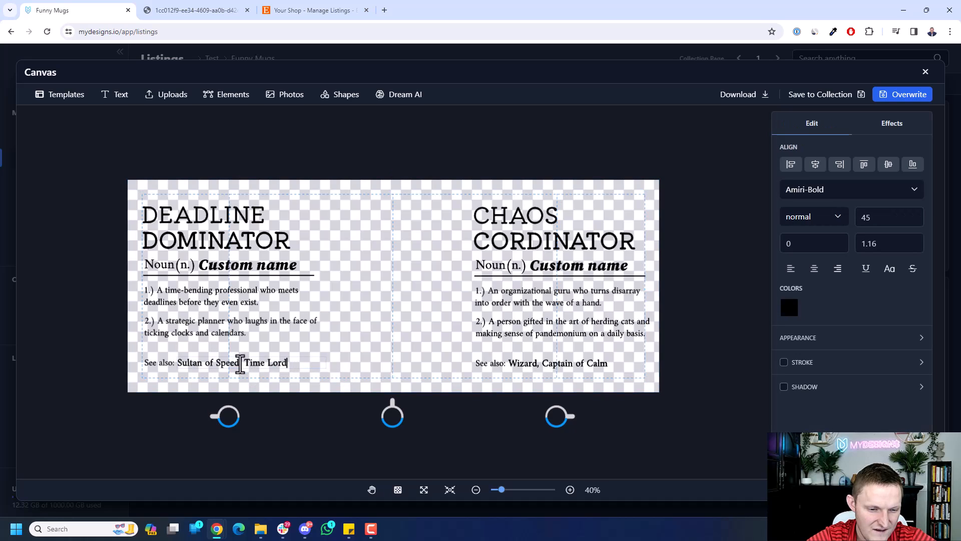
left_click(334, 364)
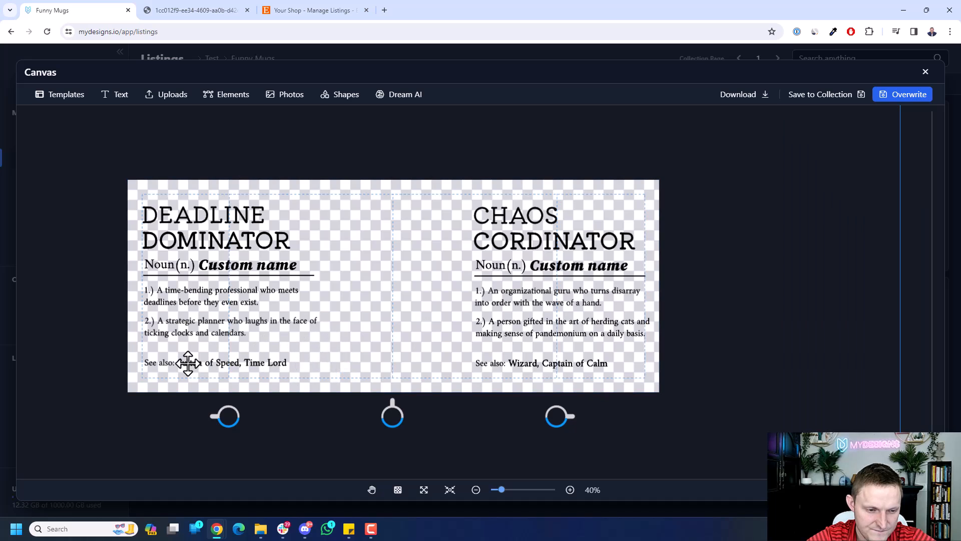
Step: Close the current canvas and open the newly saved "CHAOS CORDINATOR" listing's design for editing in the canvas
key("Escape")
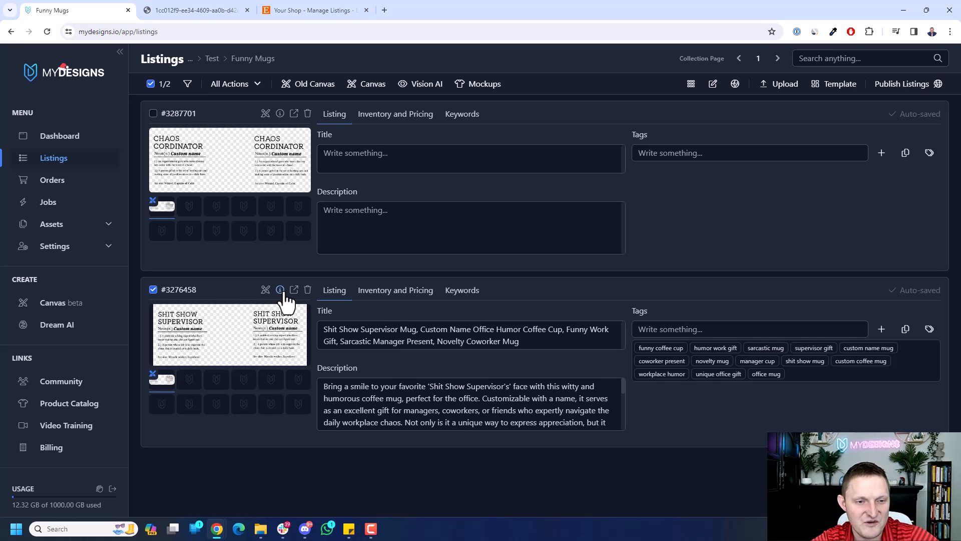
left_click(266, 113)
left_click(265, 236)
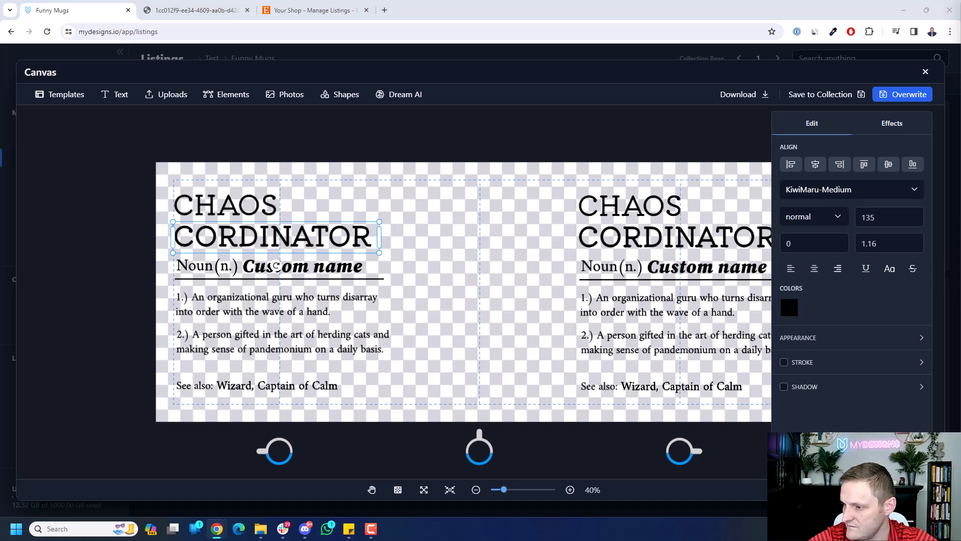
Step: Rewrite the left design's two title lines as "DEADLINE" and "DOMINATOR" in the reopened canvas
double_click(236, 204)
type("DEADLINE")
double_click(236, 235)
type("DOMAINTOR")
double_click(294, 244)
type("DOMINATOR")
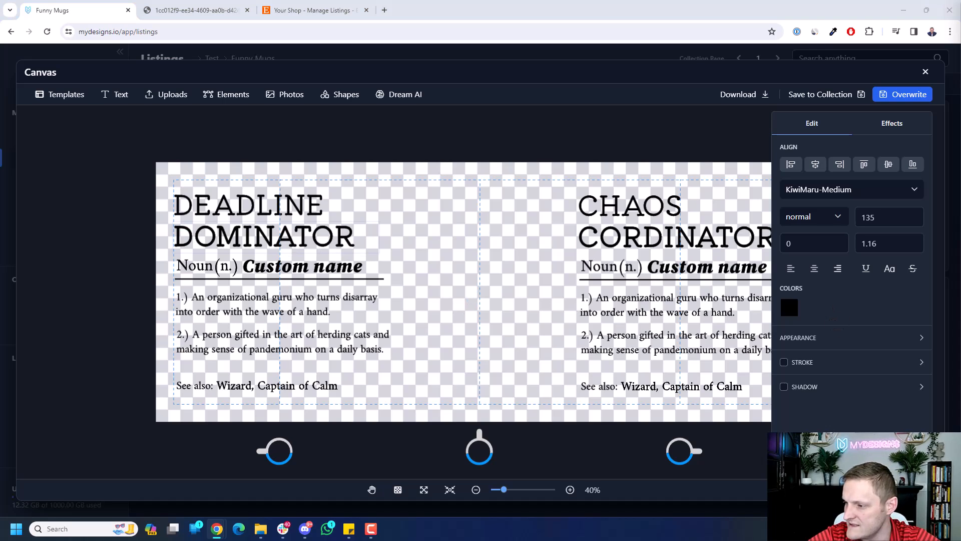
Step: Replace the left design's first definition with "A time-bending professional who meets deadlines before they even exist.", stripped of formatting through Windows search
left_click(64, 528)
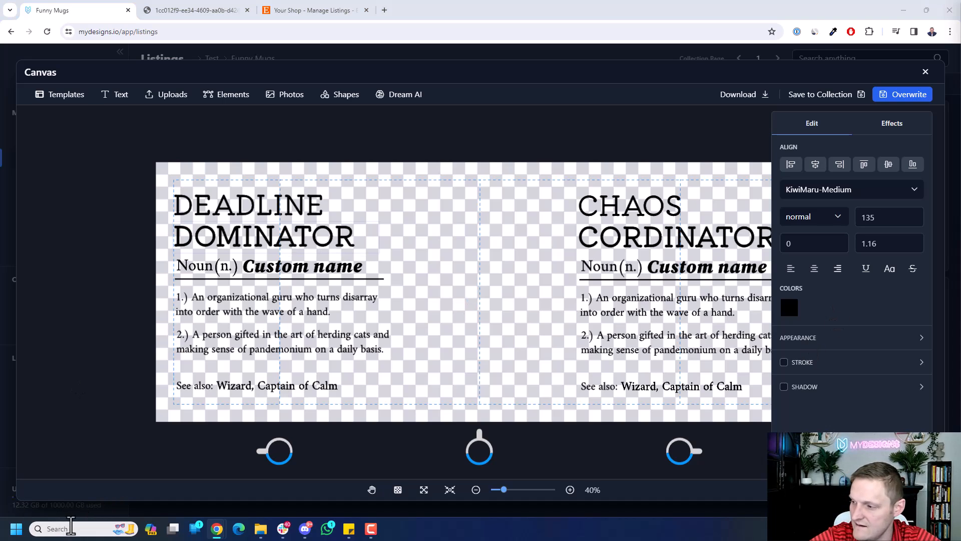
key("ctrl+v")
left_click(520, 332)
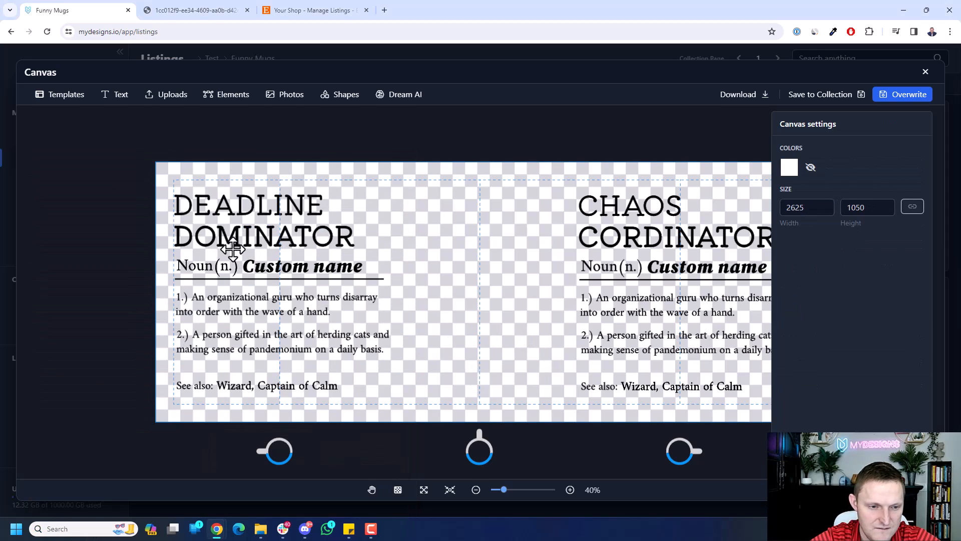
double_click(245, 295)
left_click_drag(191, 298, 378, 315)
type("A time-bending professional who meets deadlines before they even exist.")
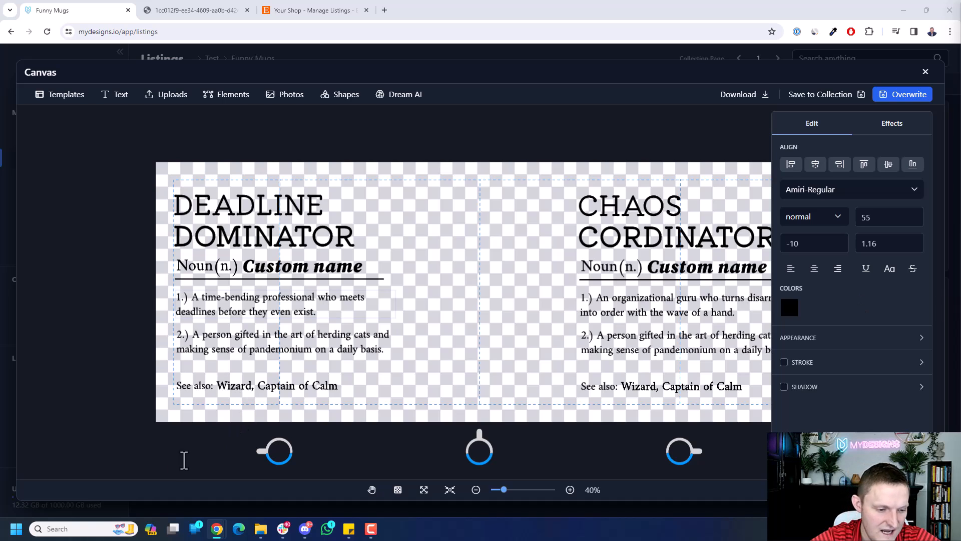
Step: Replace the left design's second definition with "2.) A strategic planner who laughs in the face of ticking clocks and calendars."
left_click(80, 529)
left_click(511, 339)
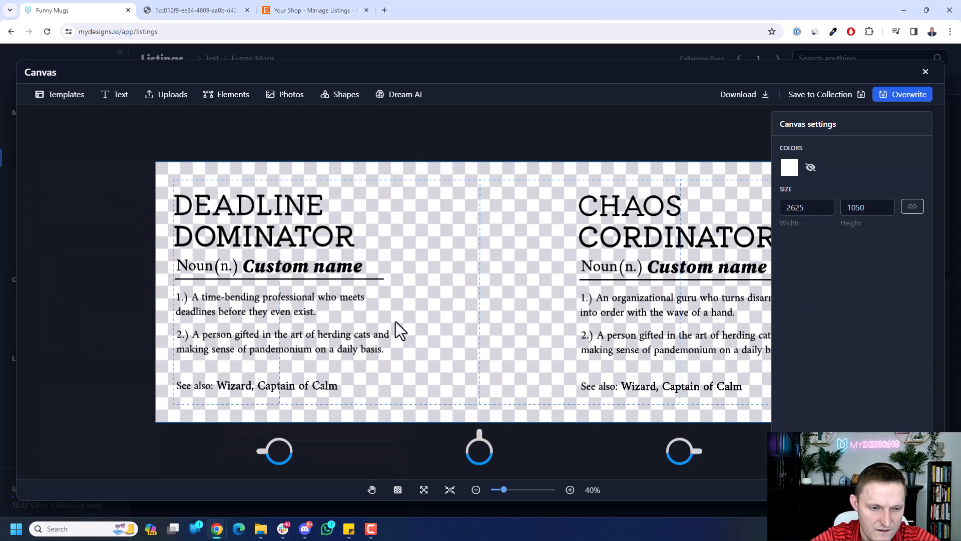
double_click(247, 334)
key("ctrl+a")
type("2.) A strategic planner who laughs in the face of ticking clocks and calendars.")
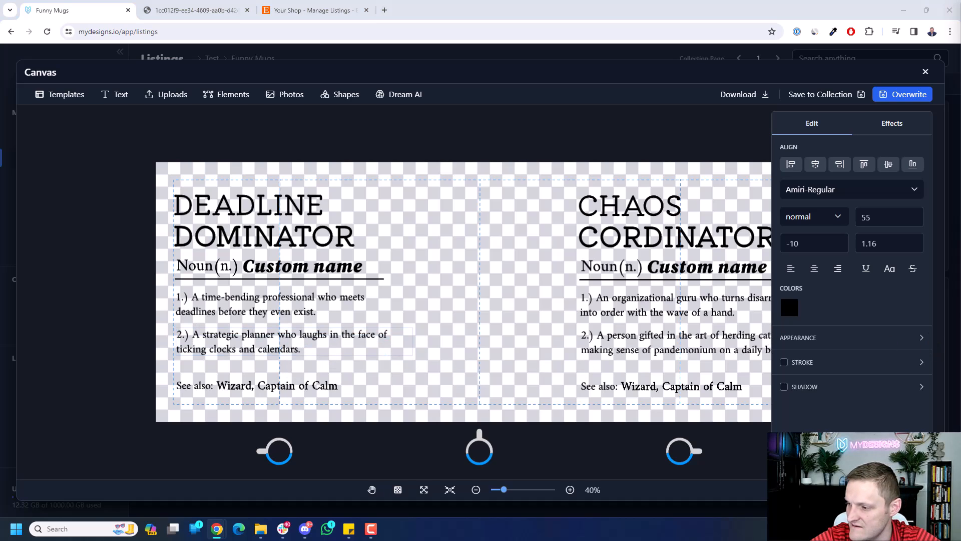
Step: Replace the left design's "Wizard, Captain of Calm" with "Sultan of Speed, Time Lord" and narrow its text box to the divider line's end
left_click(243, 386)
double_click(226, 386)
left_click_drag(219, 386, 369, 389)
key("ctrl+v")
left_click(391, 365)
left_click(311, 382)
left_click_drag(400, 390, 383, 389)
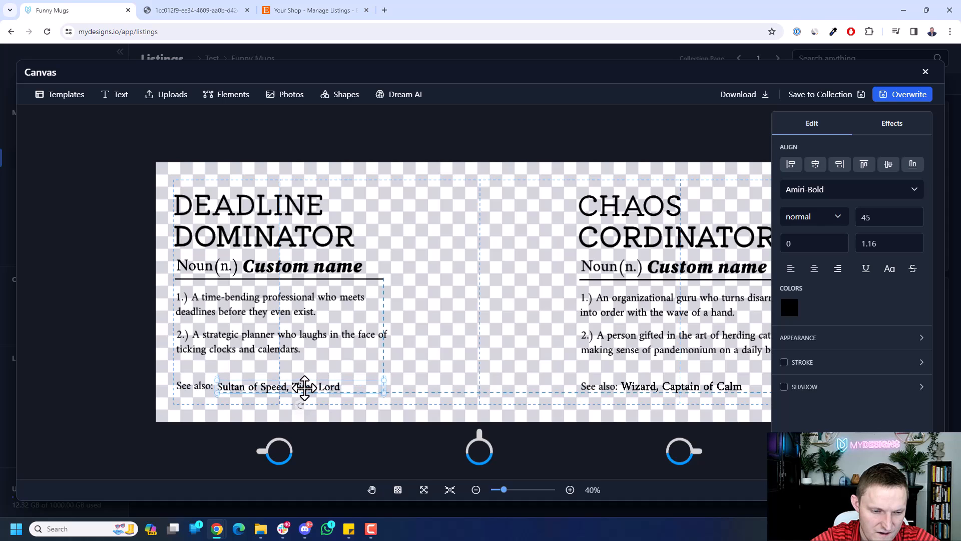
left_click(434, 377)
Step: Delete the "CHAOS CORDINATOR" copy and put a duplicate of the whole "DEADLINE DOMINATOR" design in its place, level with the original
left_click(585, 208)
key("Delete")
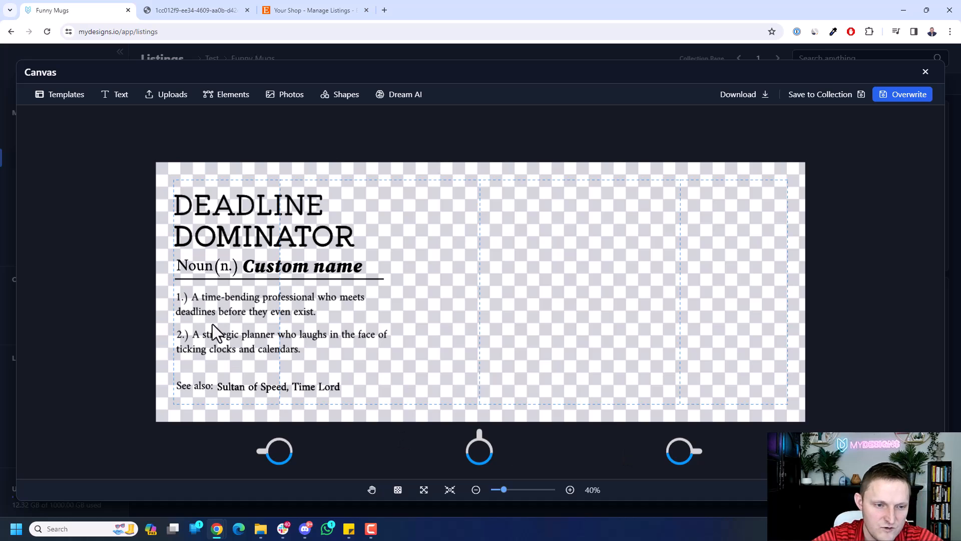
left_click_drag(147, 179, 420, 412)
key("ctrl+c")
key("ctrl+v")
left_click_drag(279, 276, 691, 272)
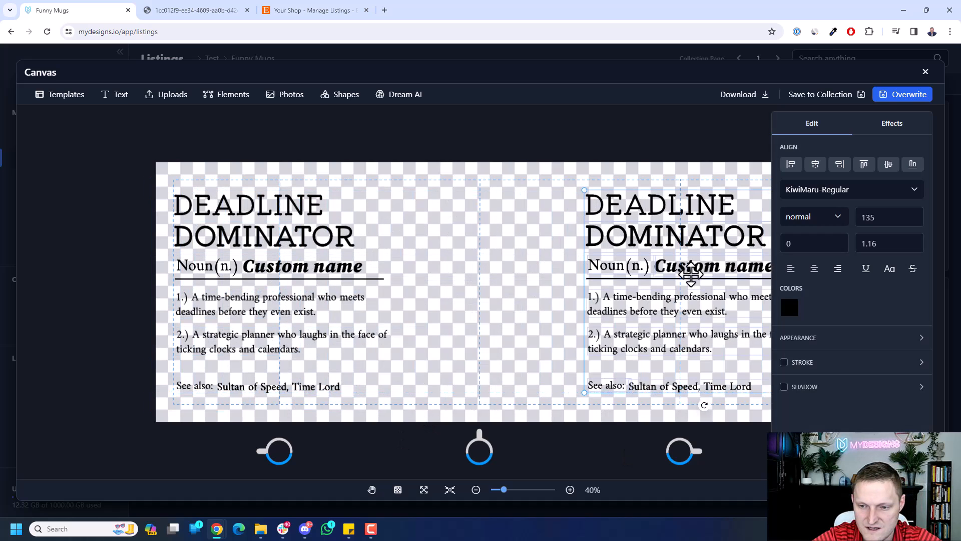
scroll(663, 316, "down", 2)
key("space")
left_click_drag(631, 432, 486, 425)
left_click_drag(574, 284, 567, 281)
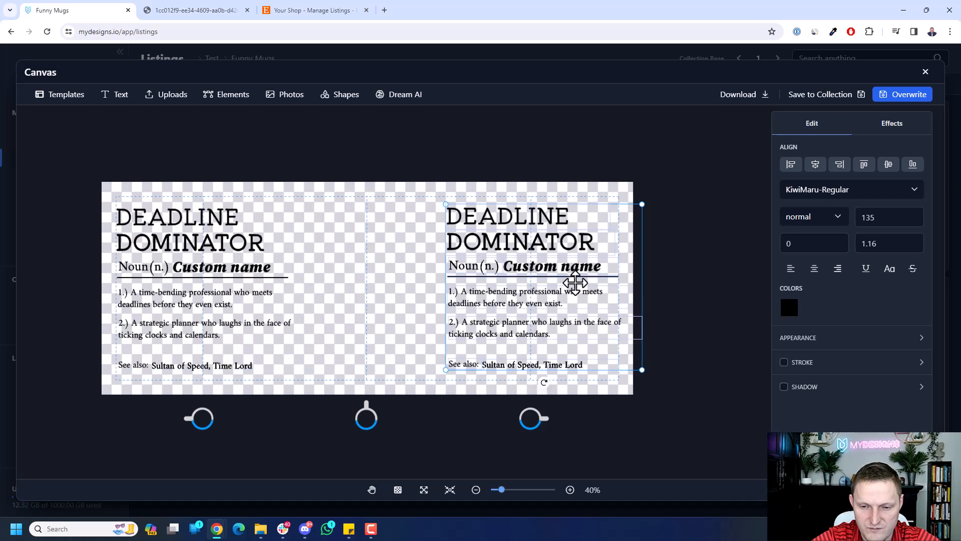
left_click(695, 284)
Step: Save the design to the collection as a new editable PNG listing named "Deadline Dominator" and close the canvas
left_click(831, 95)
left_click(830, 129)
type("Deadline Dominator")
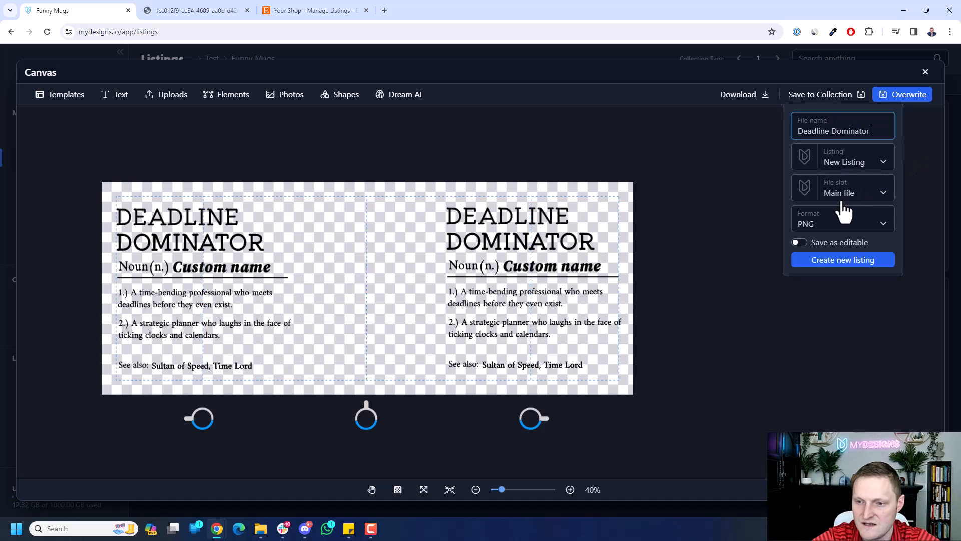
left_click(800, 244)
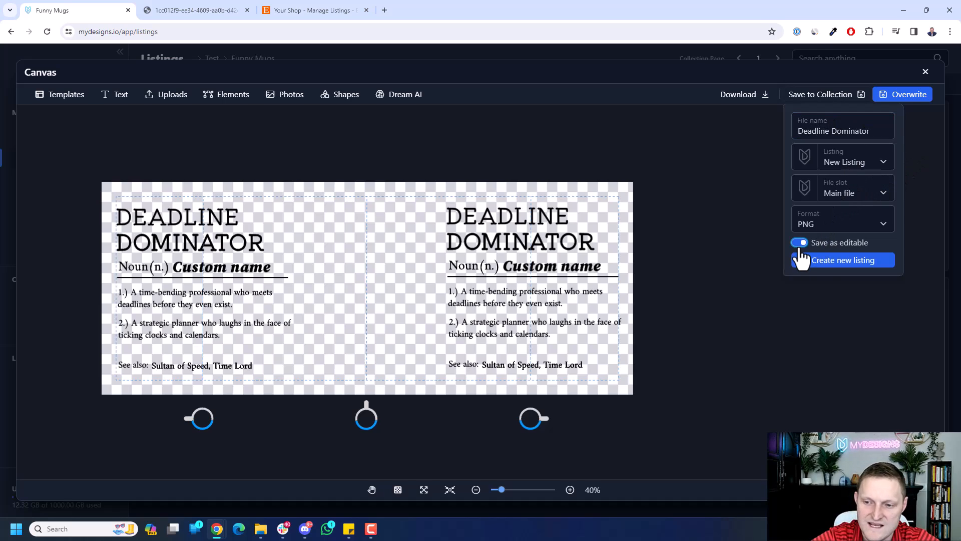
left_click(829, 264)
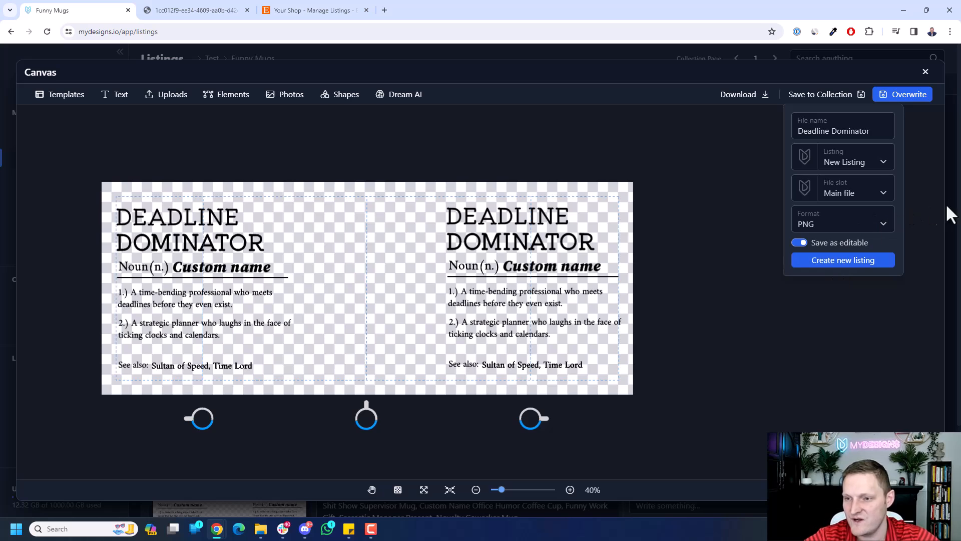
left_click(925, 72)
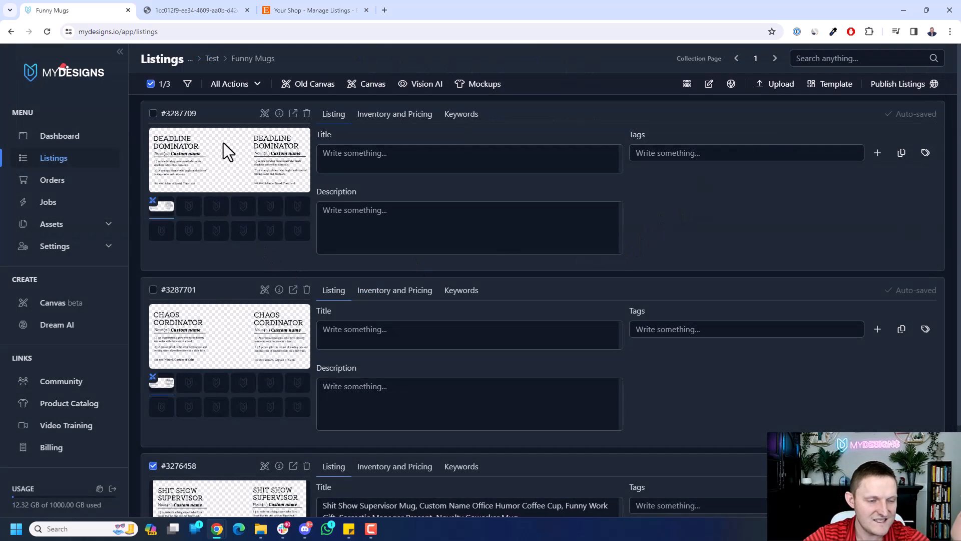
Step: Select the Deadline Dominator and Chaos Cordinator listings and deselect the Shit Show Supervisor listing
left_click(153, 290)
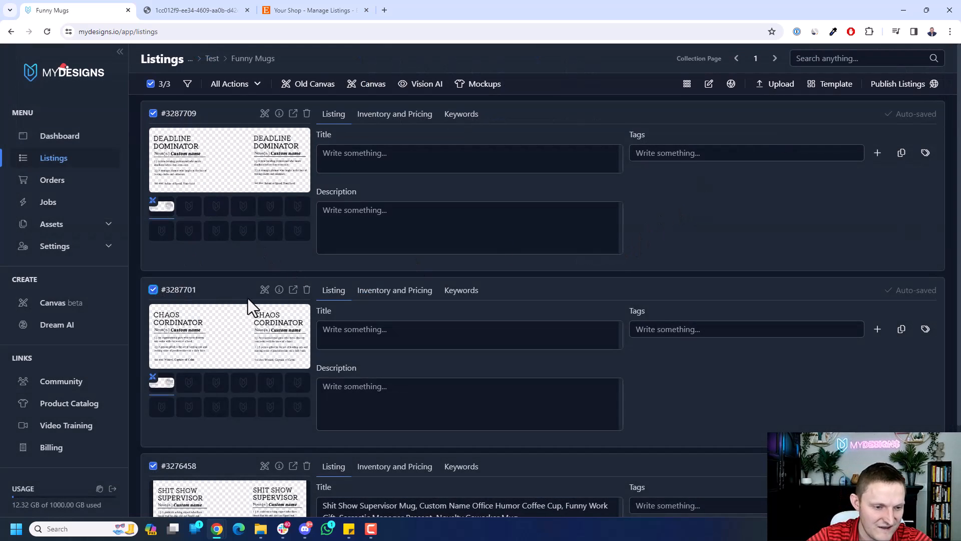
scroll(247, 302, "down", 2)
left_click(153, 365)
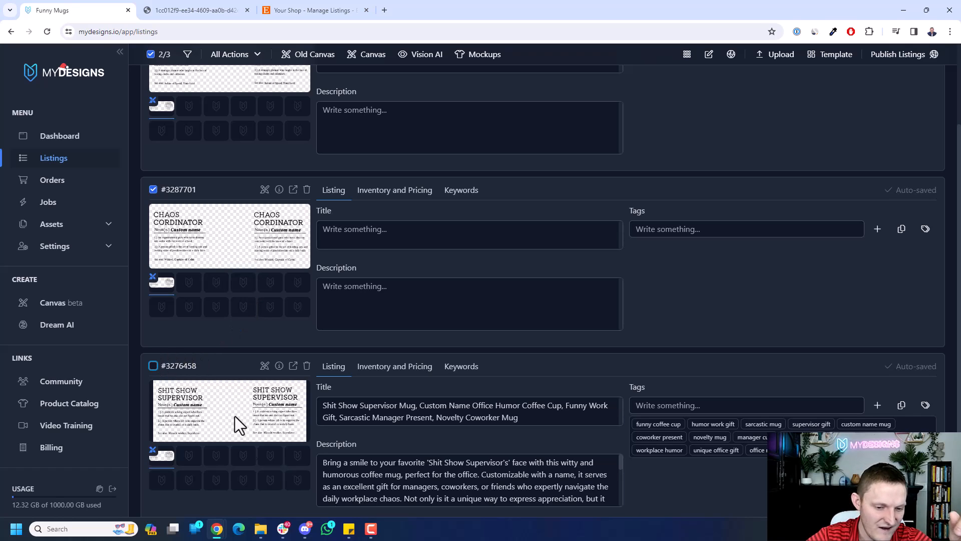
scroll(313, 406, "up", 3)
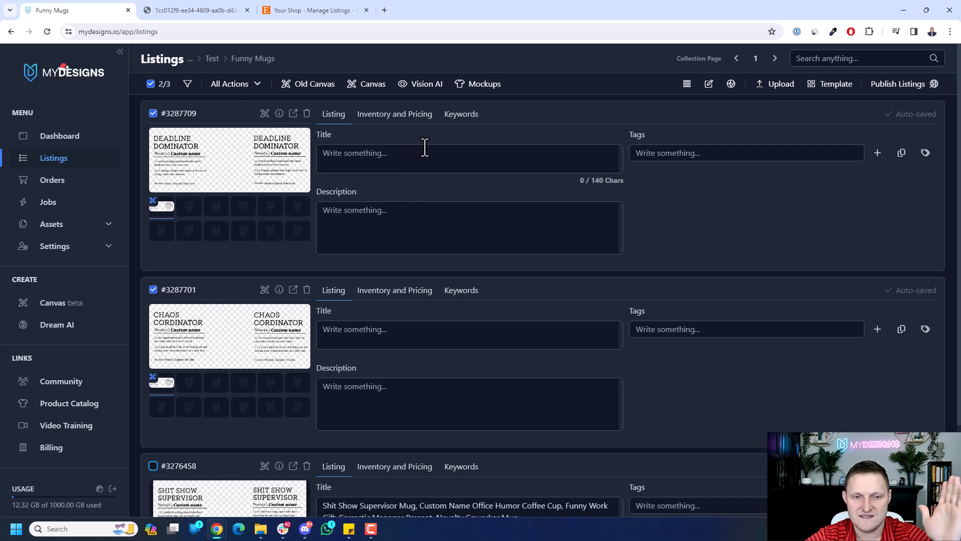
Step: Start Vision AI for the two selected listings and set the product type to Mug
left_click(428, 84)
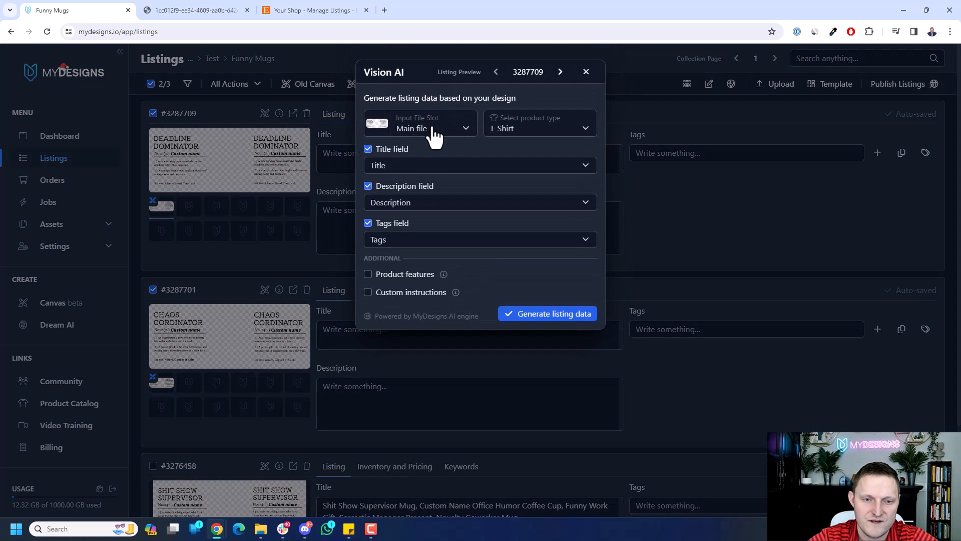
left_click(500, 129)
scroll(509, 214, "down", 1)
left_click(510, 229)
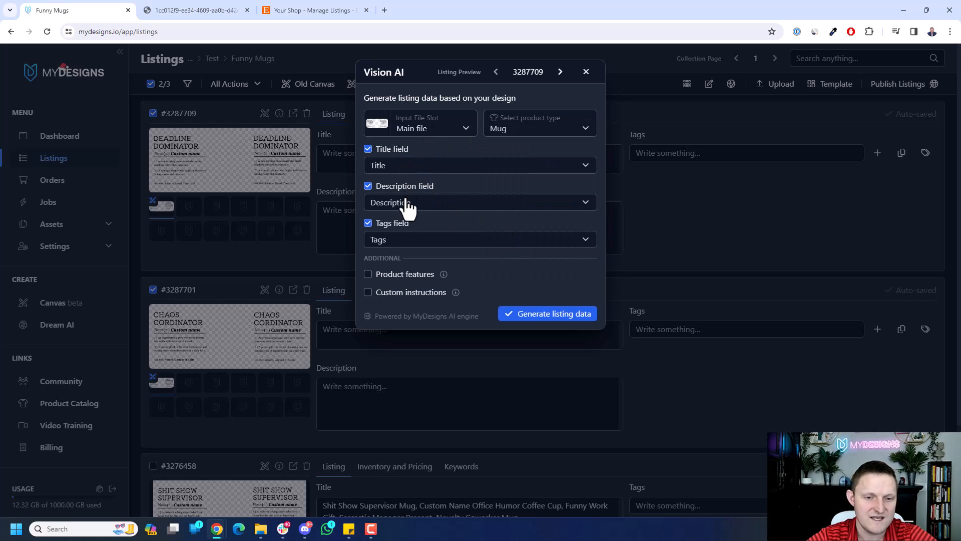
Step: Include the product features of the Accent Coffee Mug 11oz and run Vision AI to generate the listing data
left_click(403, 275)
left_click(401, 291)
type("Acce")
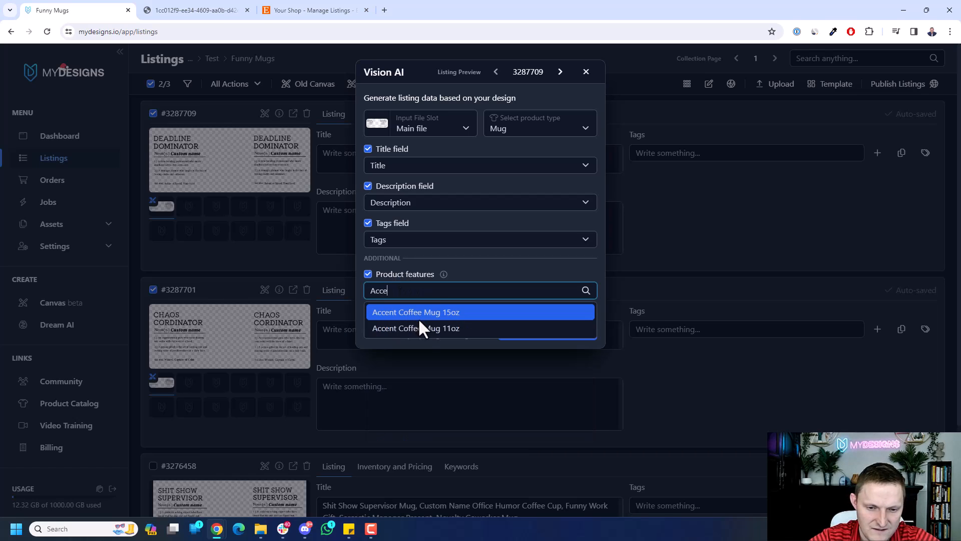
left_click(429, 325)
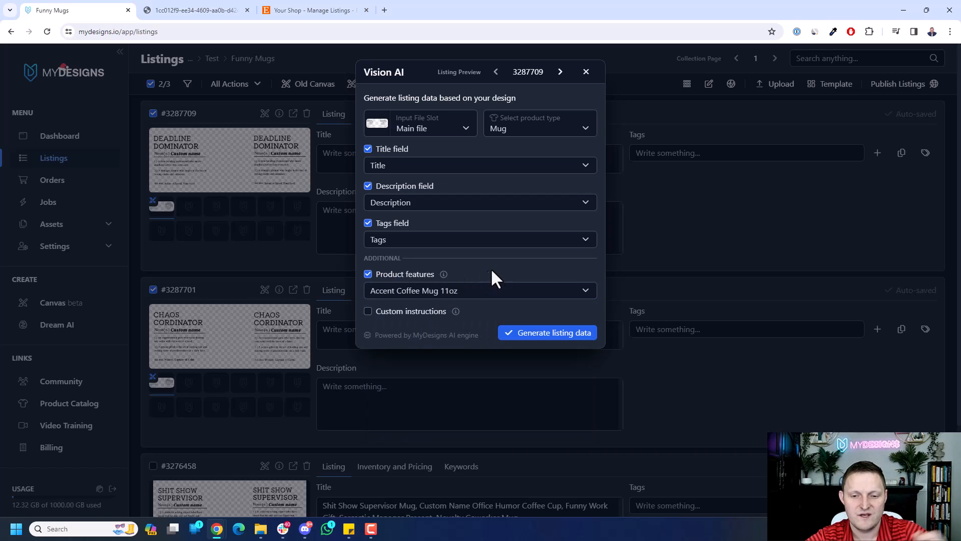
left_click(541, 332)
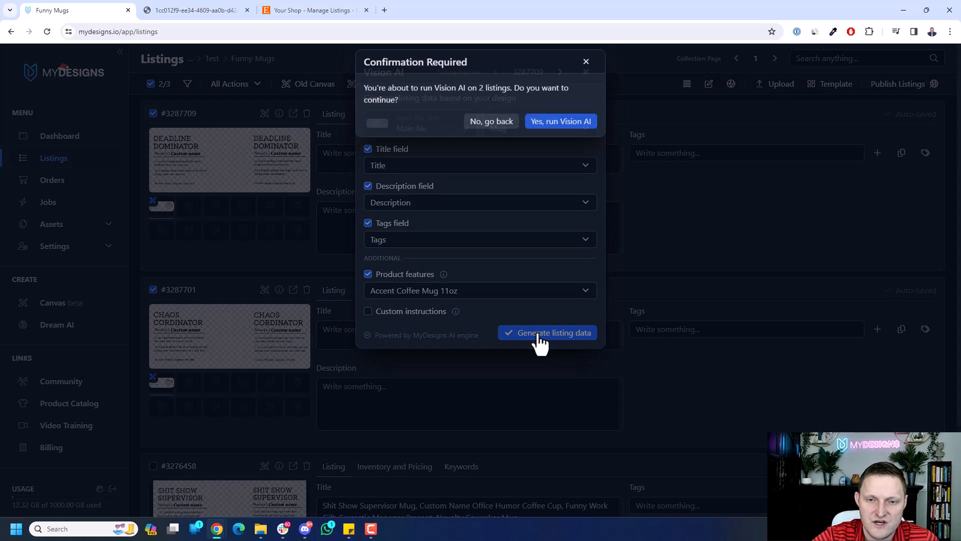
left_click(563, 132)
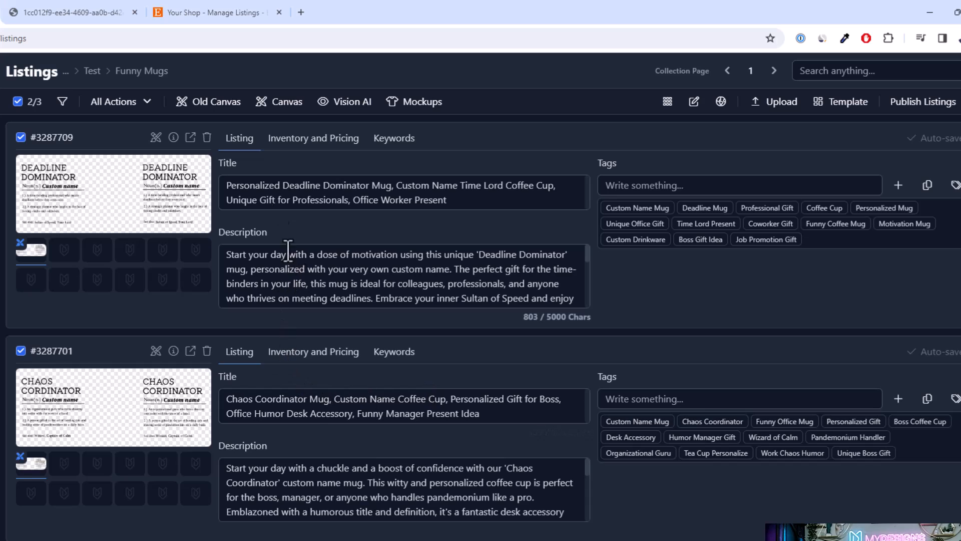
Step: Review the generated title and tags of the Deadline Dominator listing
left_click(237, 185)
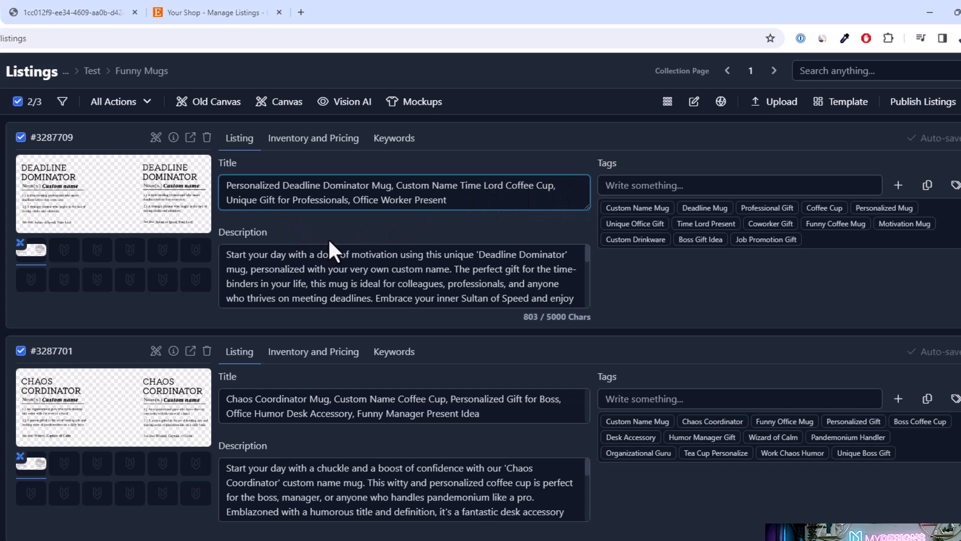
left_click(693, 229)
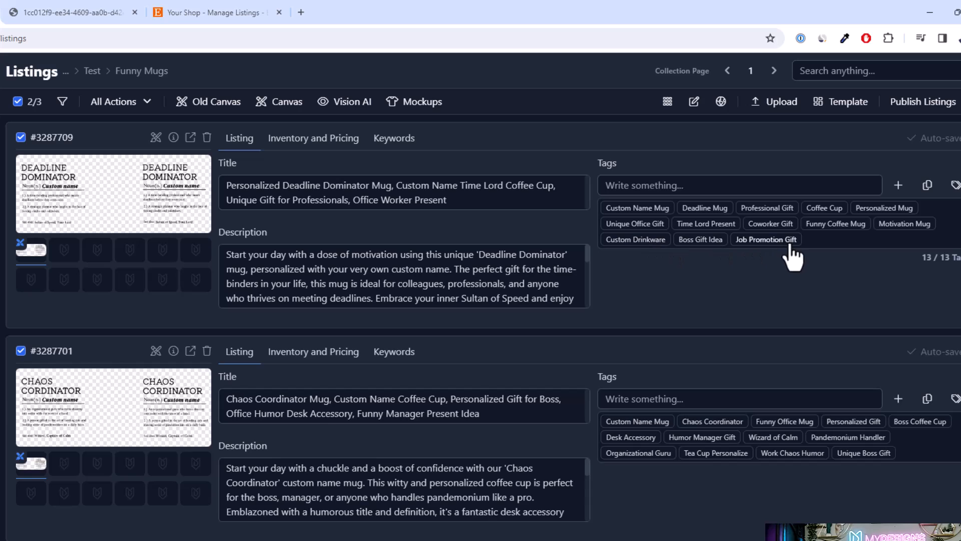
left_click(551, 187)
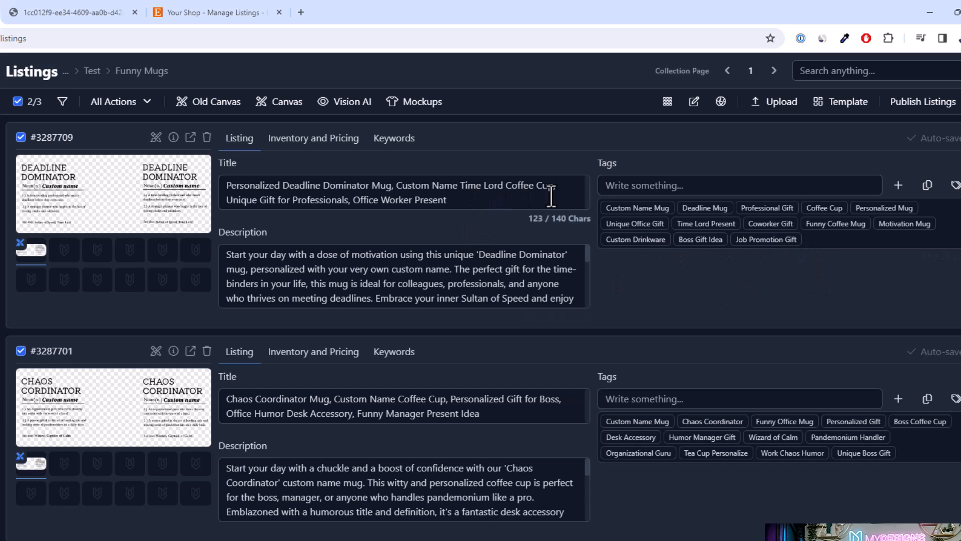
left_click_drag(503, 186, 465, 186)
left_click(677, 272)
Step: Enlarge the Deadline Dominator description box, read its text and product features, and look over the other listings' generated data
left_click(576, 273)
left_click_drag(586, 306, 589, 390)
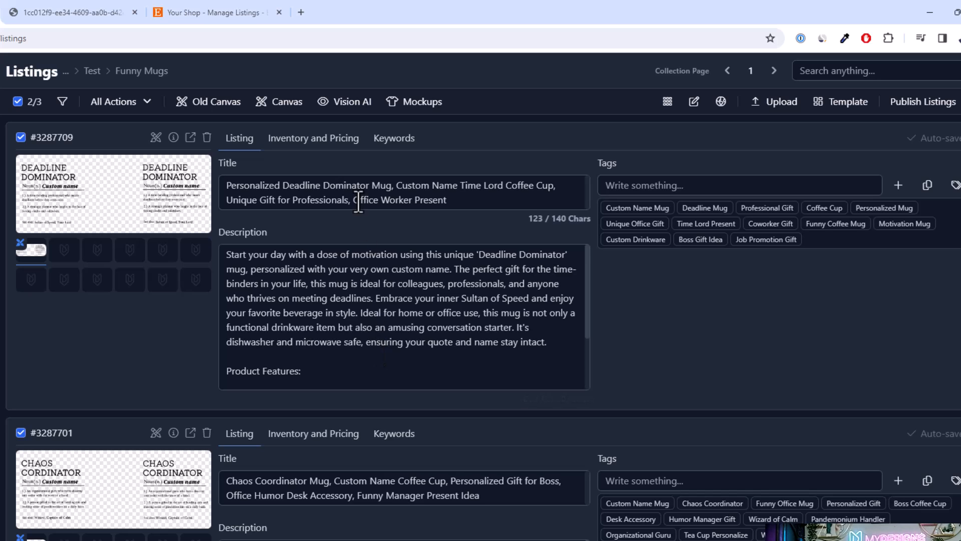
scroll(356, 200, "down", 1)
scroll(393, 253, "down", 1)
scroll(365, 279, "down", 1)
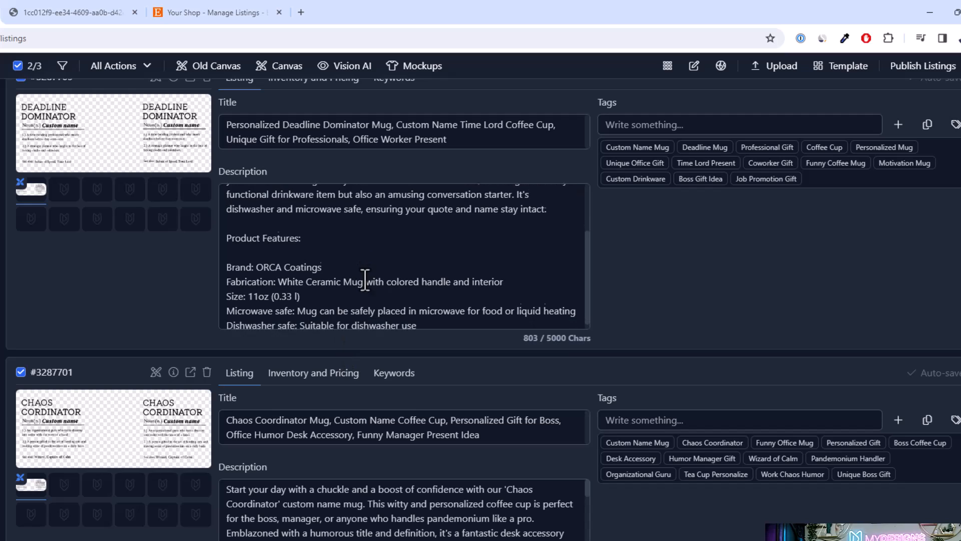
scroll(728, 333, "up", 1)
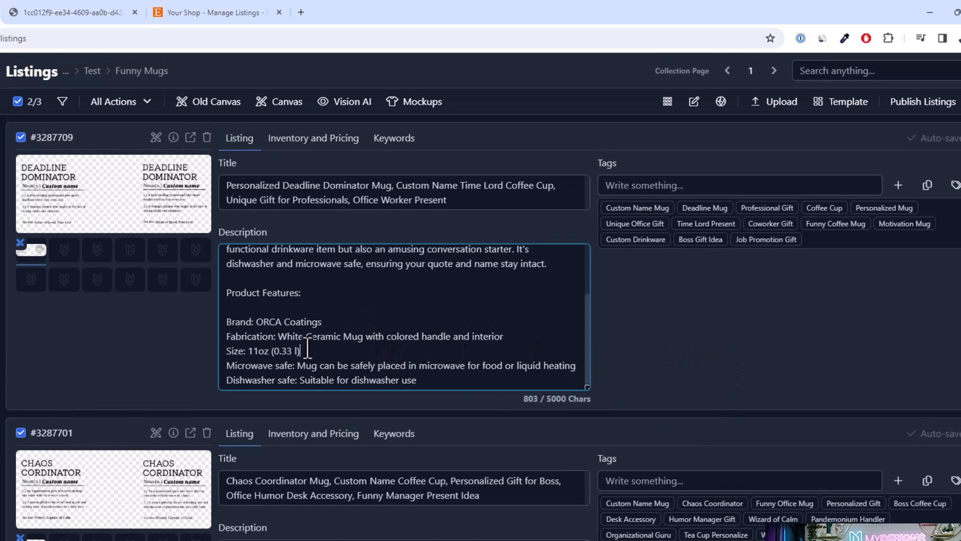
left_click_drag(224, 321, 448, 400)
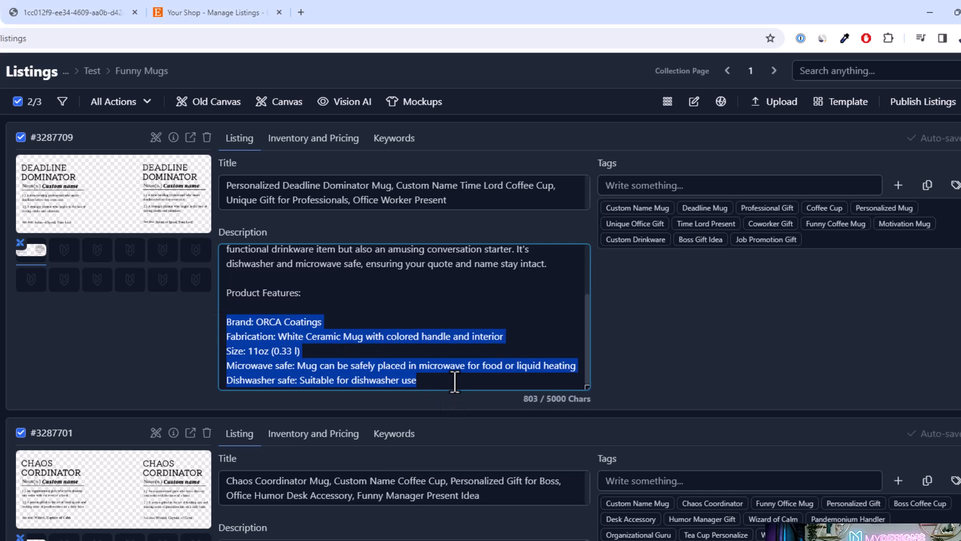
left_click(260, 307)
scroll(370, 325, "down", 1)
scroll(451, 382, "up", 1)
left_click(684, 331)
scroll(671, 356, "down", 4)
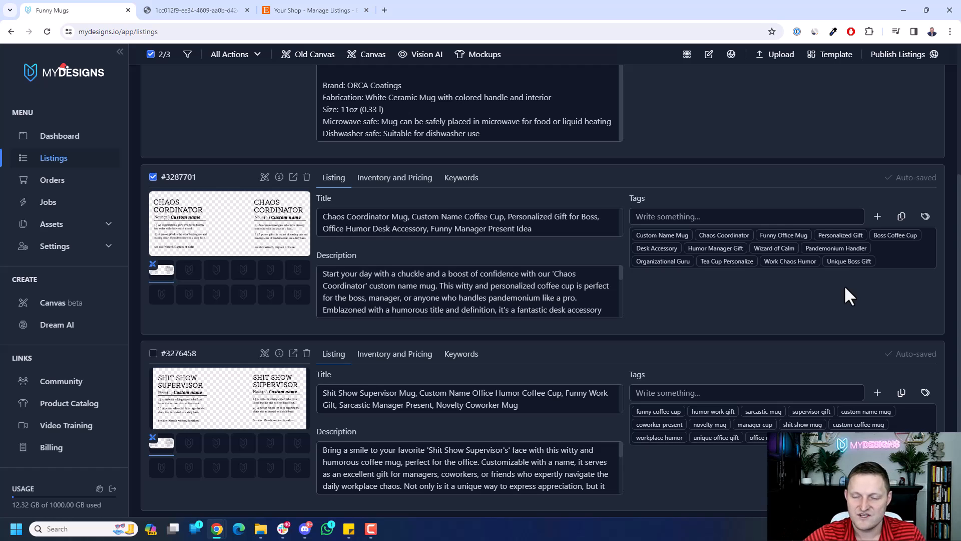
scroll(844, 284, "up", 4)
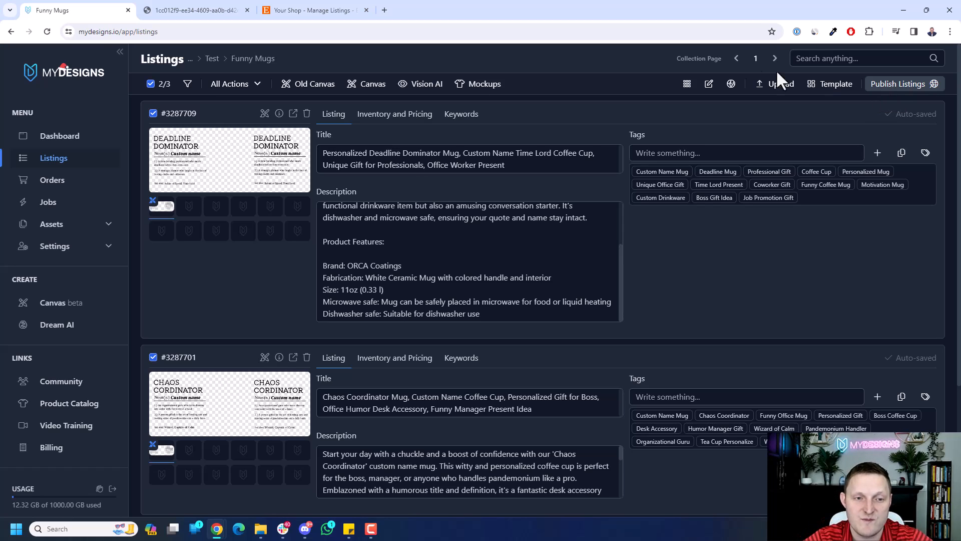
Step: Try a customer's first name in place of the left "Custom name" in the Deadline Dominator canvas, and close it without saving
left_click(265, 114)
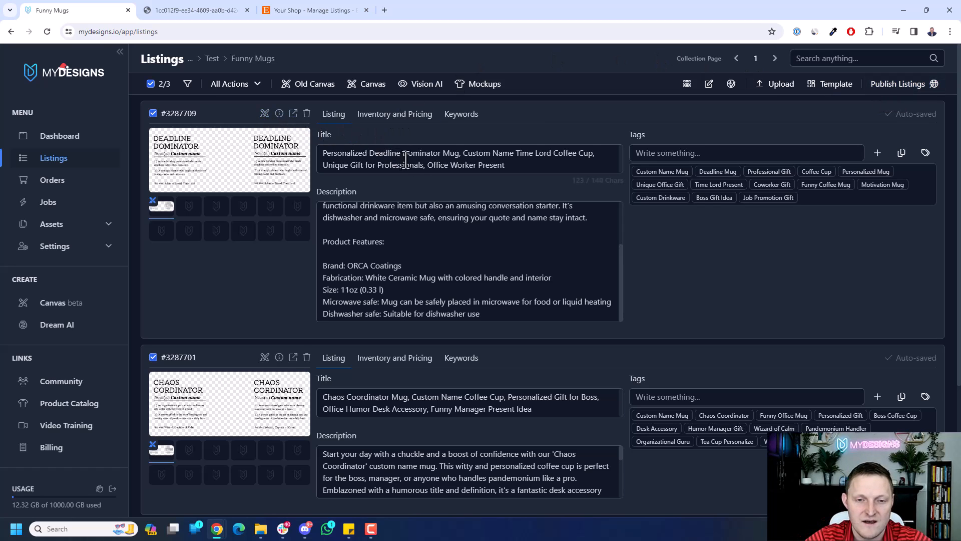
double_click(316, 268)
key("ctrl+a")
type("Curtis")
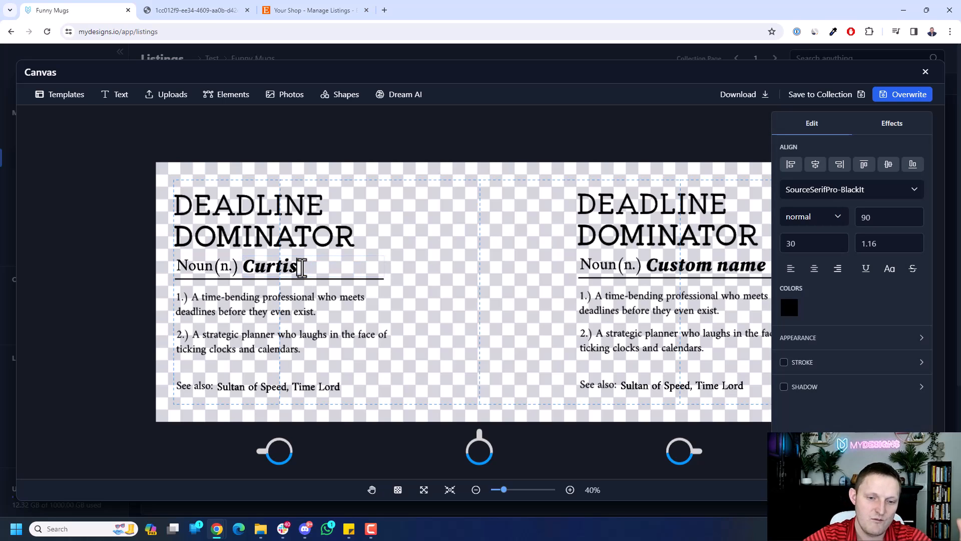
left_click(718, 274)
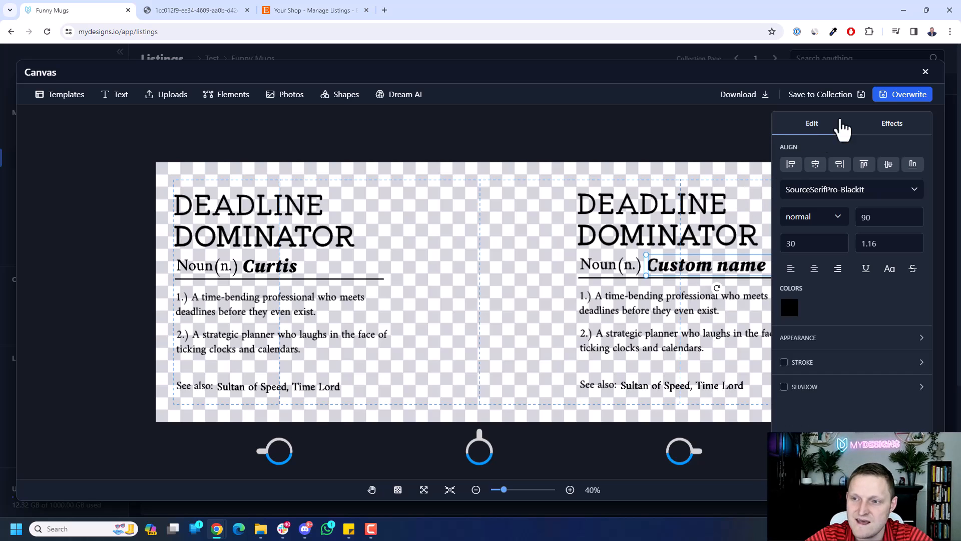
left_click(926, 72)
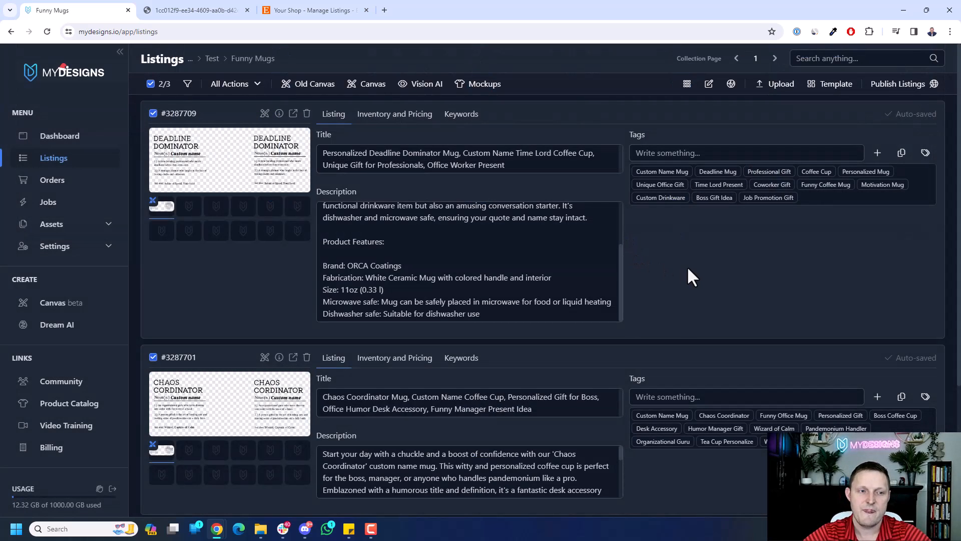